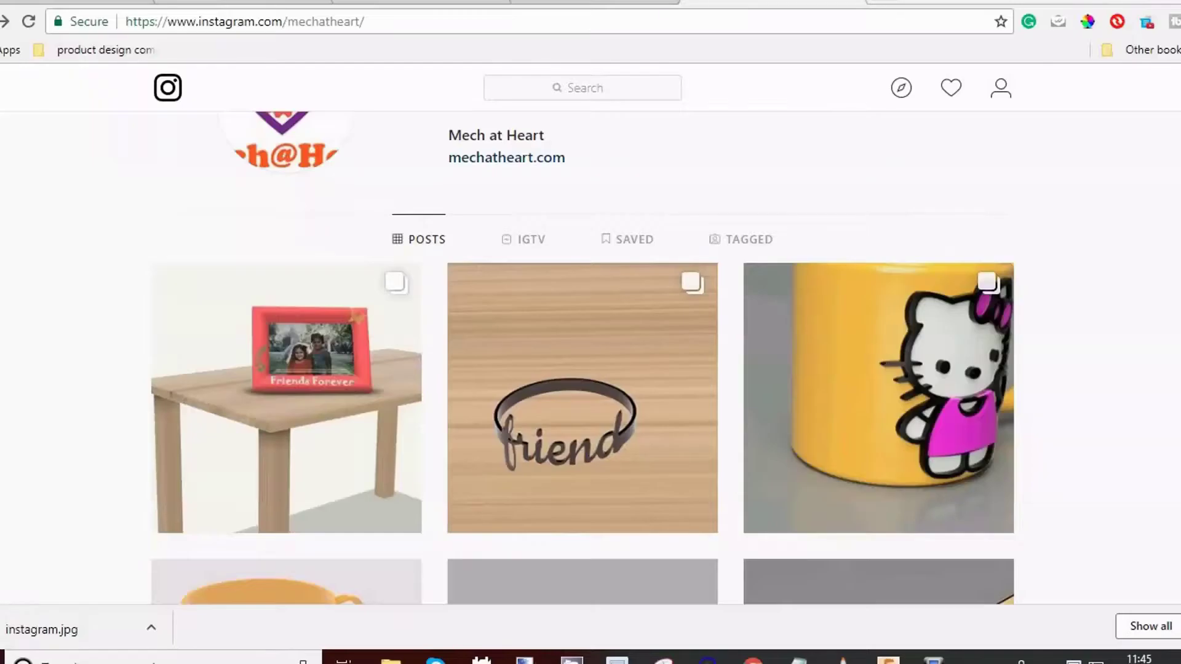
scroll(583, 356, down, 12)
scroll(582, 357, down, 9)
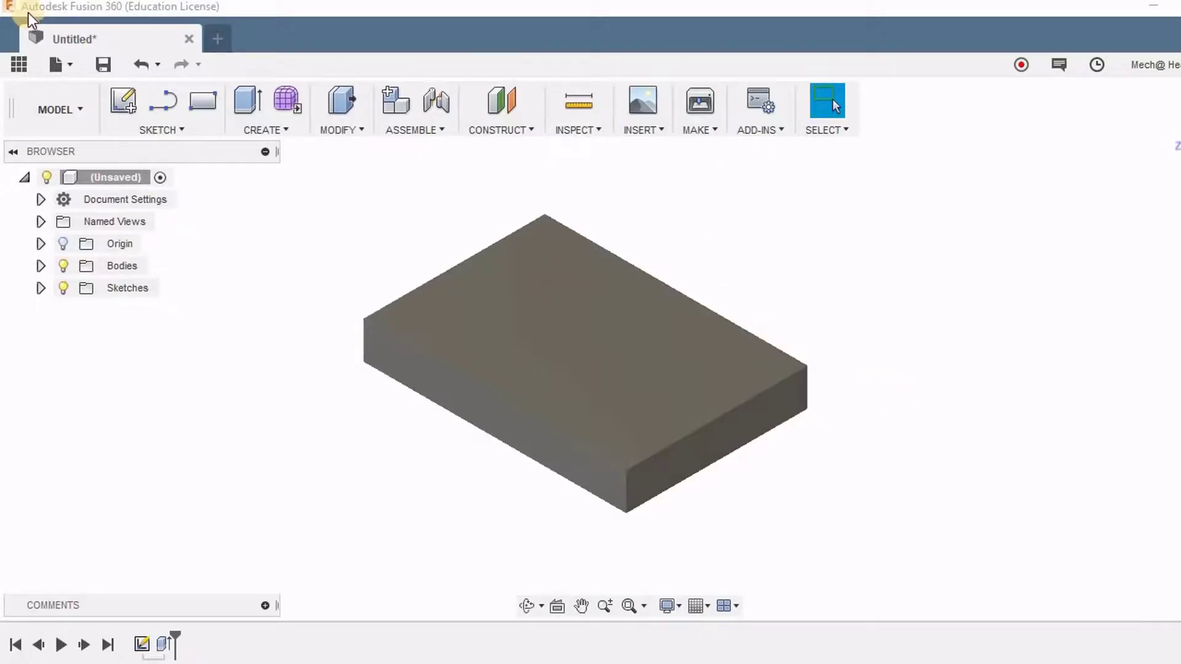
- Save the untitled plate design under the name myproduct in the master folder of real world components
click(103, 64)
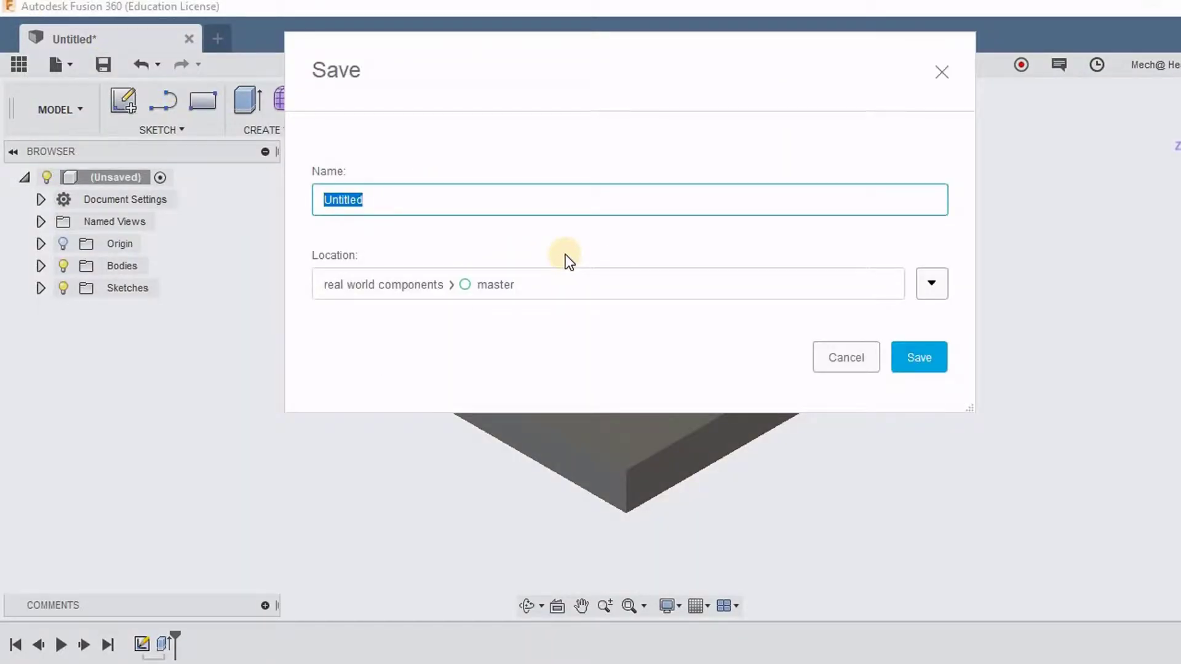
text(mypa)
key(BackSpace)
key(BackSpace)
text(roduct)
key(Return)
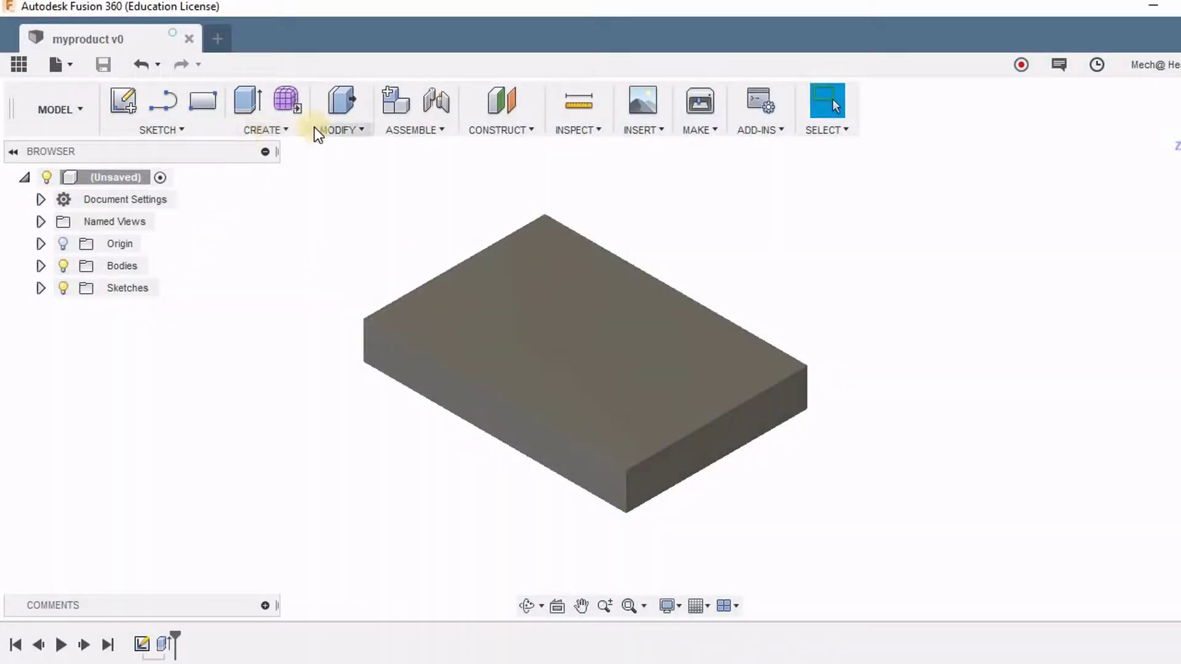
- Add a joined cylinder about 32 mm in diameter and 50 mm high on the plate's upper face
click(265, 130)
click(298, 257)
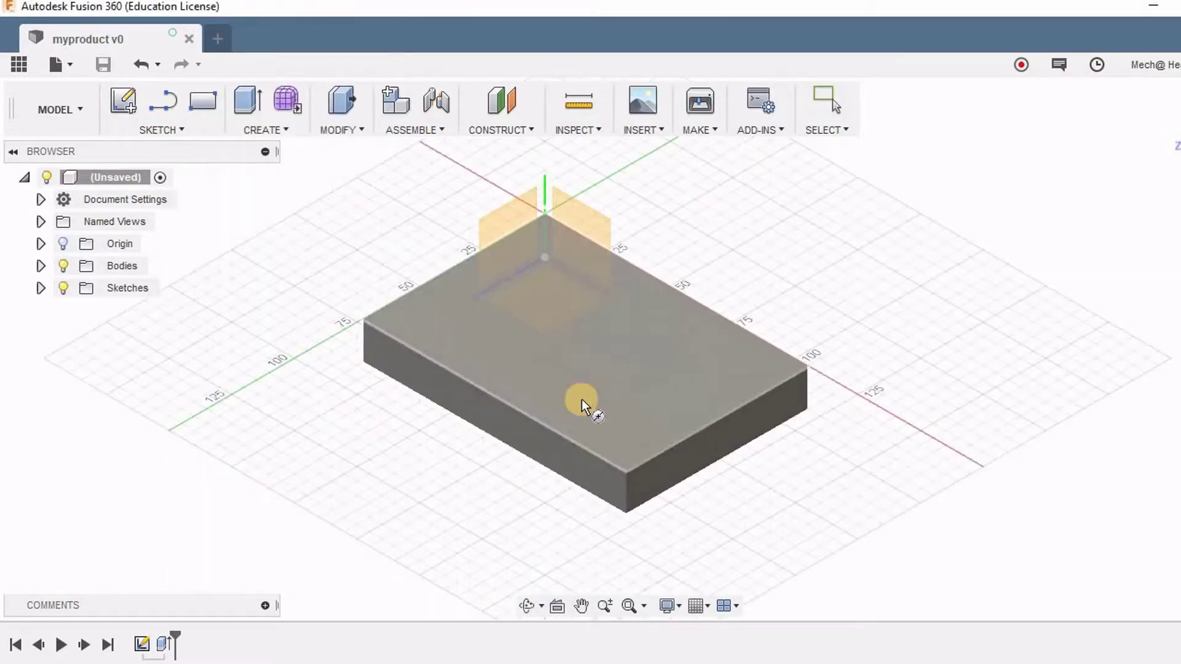
click(582, 404)
click(561, 358)
click(615, 349)
text(50)
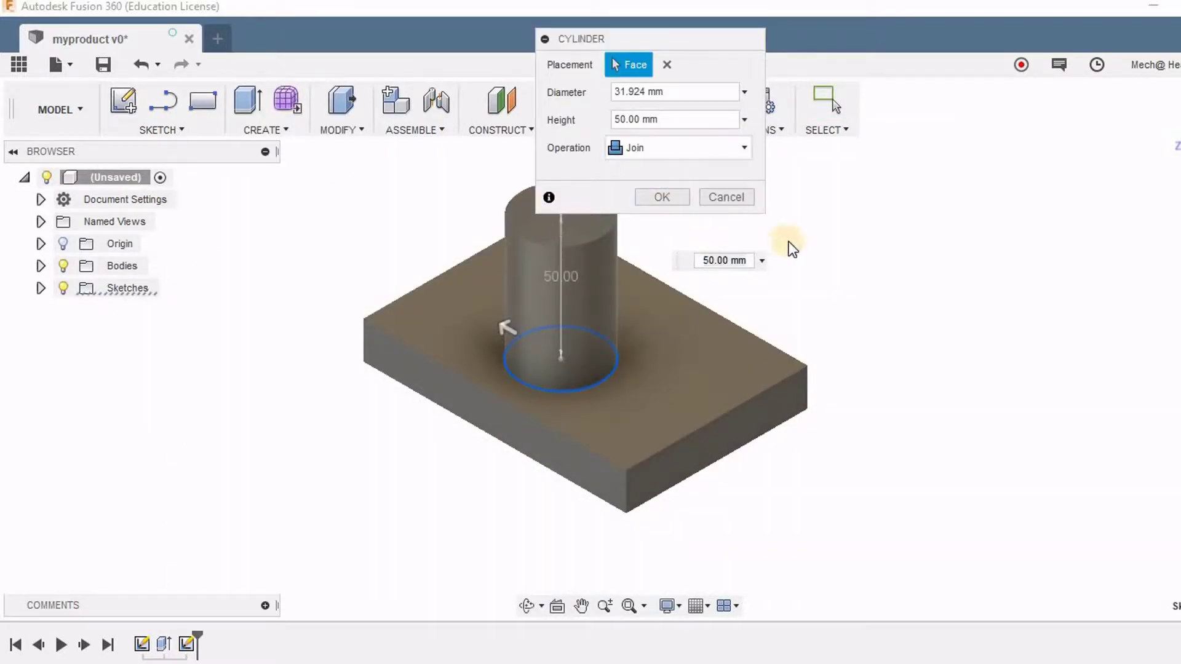
key(Return)
- Save a new version of the design with the version description cyl
click(103, 64)
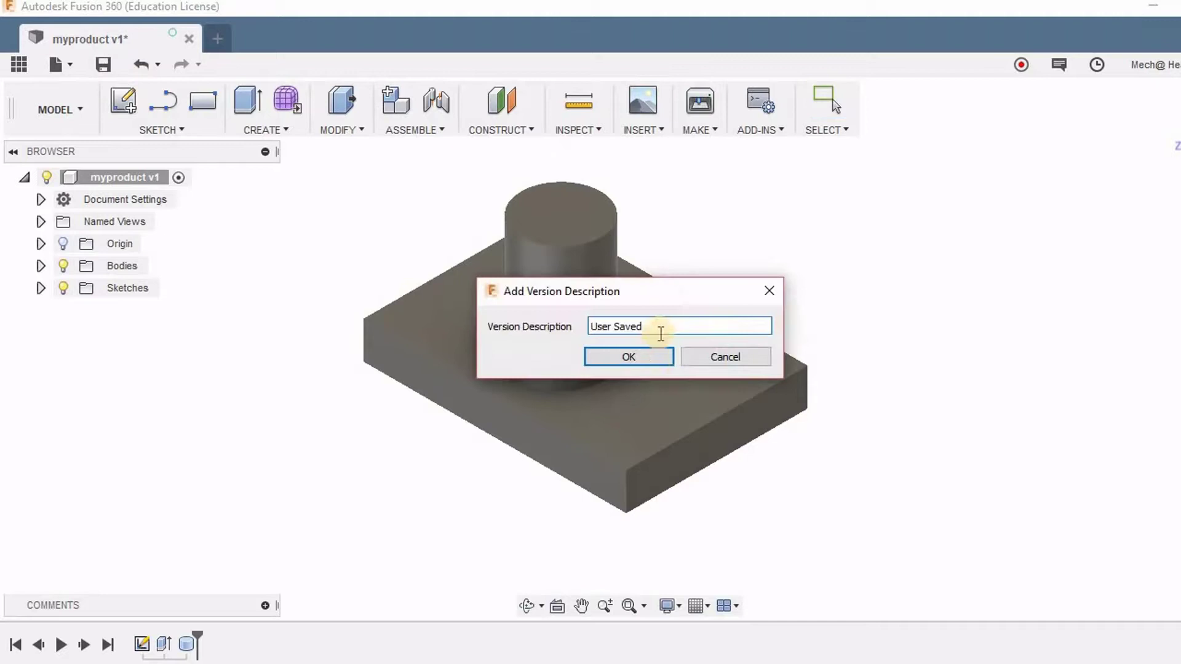
text(cyl)
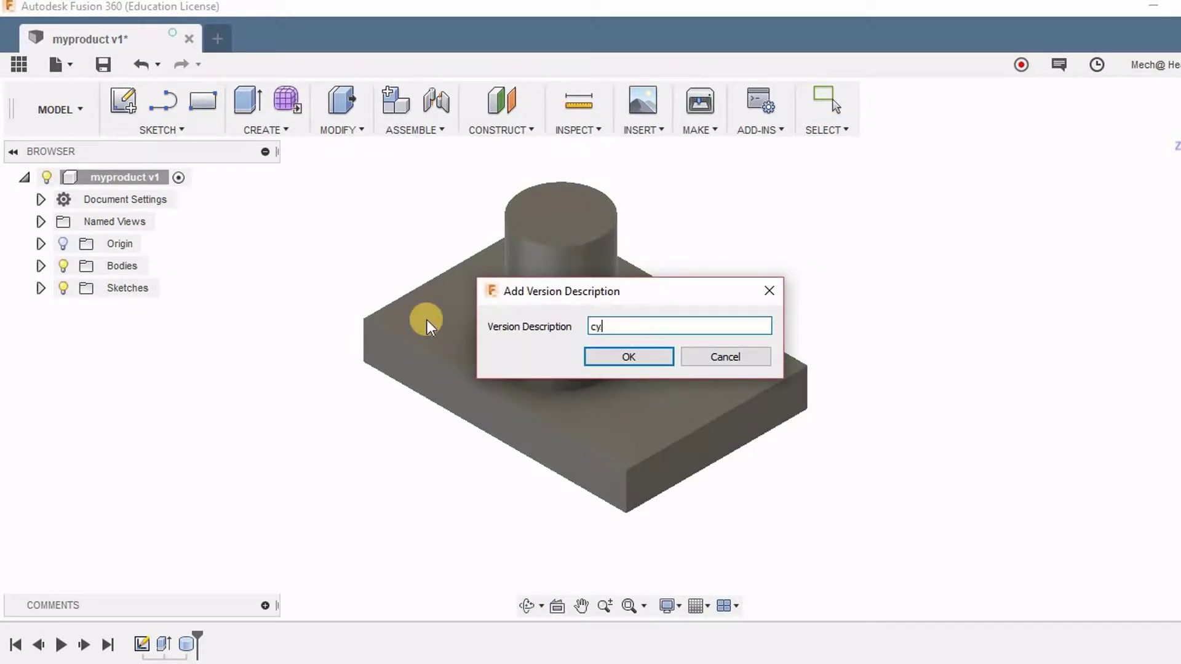
click(624, 355)
- Create a simple hole at the centre of the cylinder's top face with the Distance extent
click(555, 217)
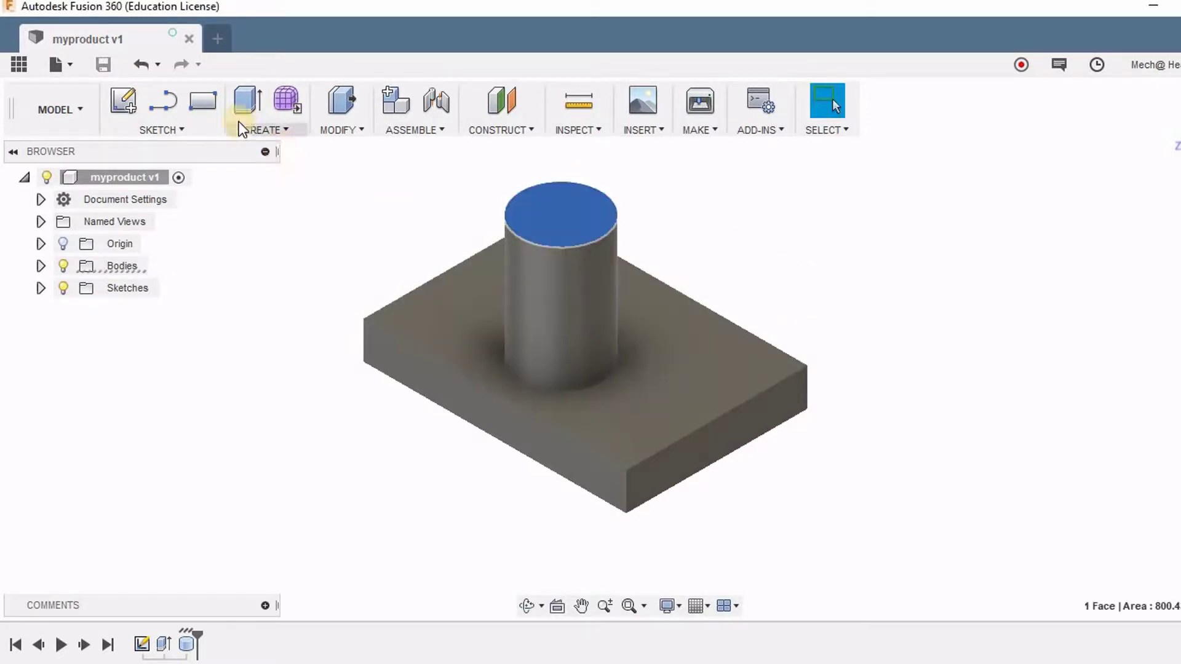
click(259, 129)
click(298, 188)
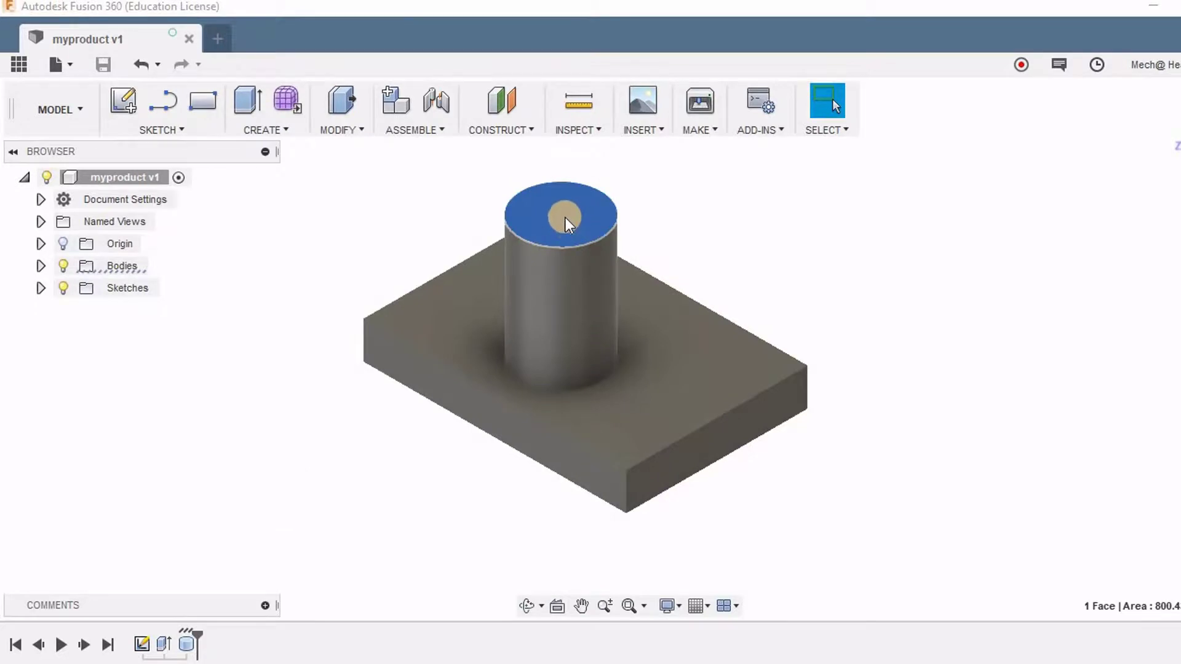
click(566, 218)
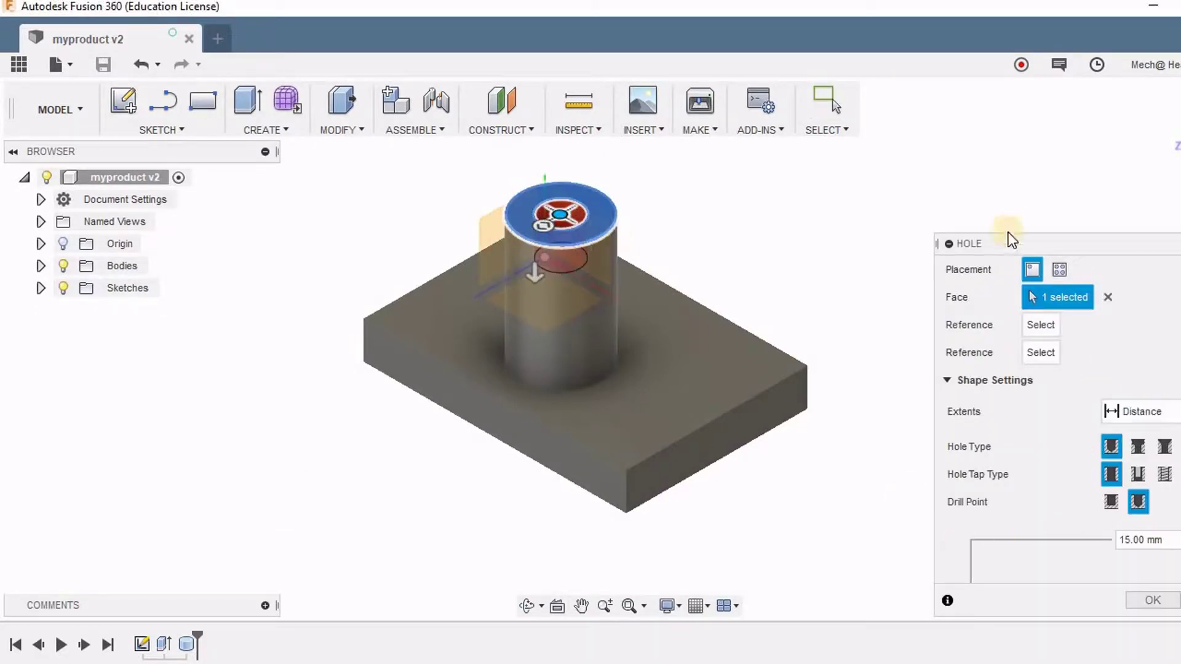
drag(1012, 243, 881, 132)
click(1022, 491)
- Save a new version of the design with the version description hole
click(103, 64)
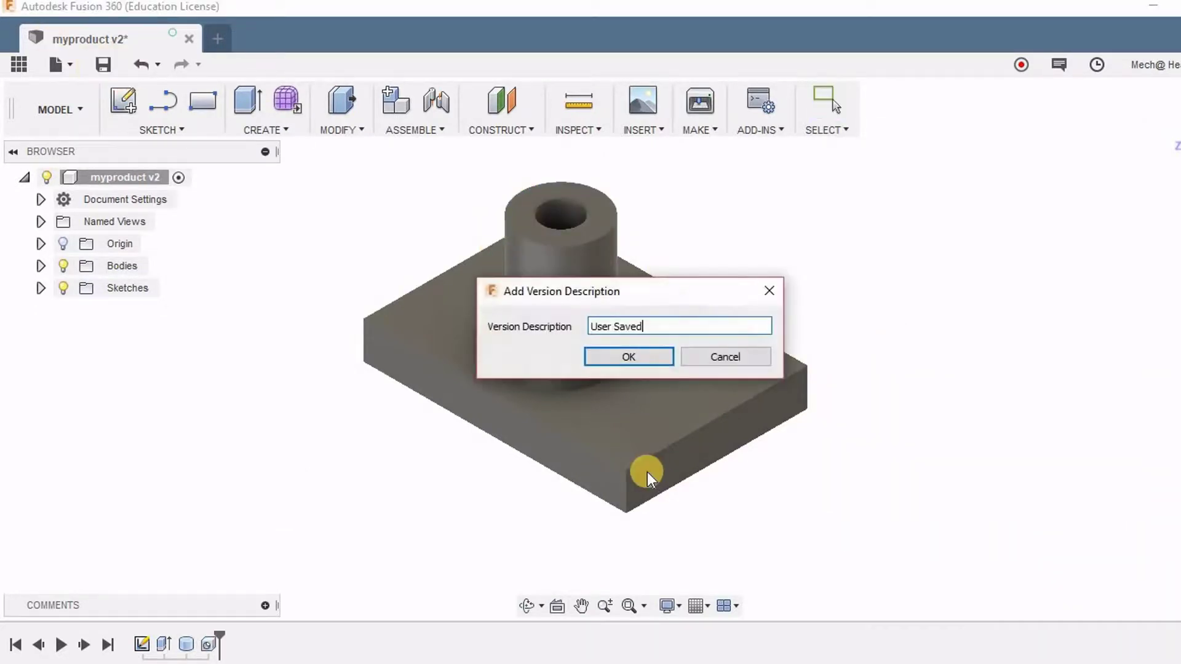
triple_click(656, 326)
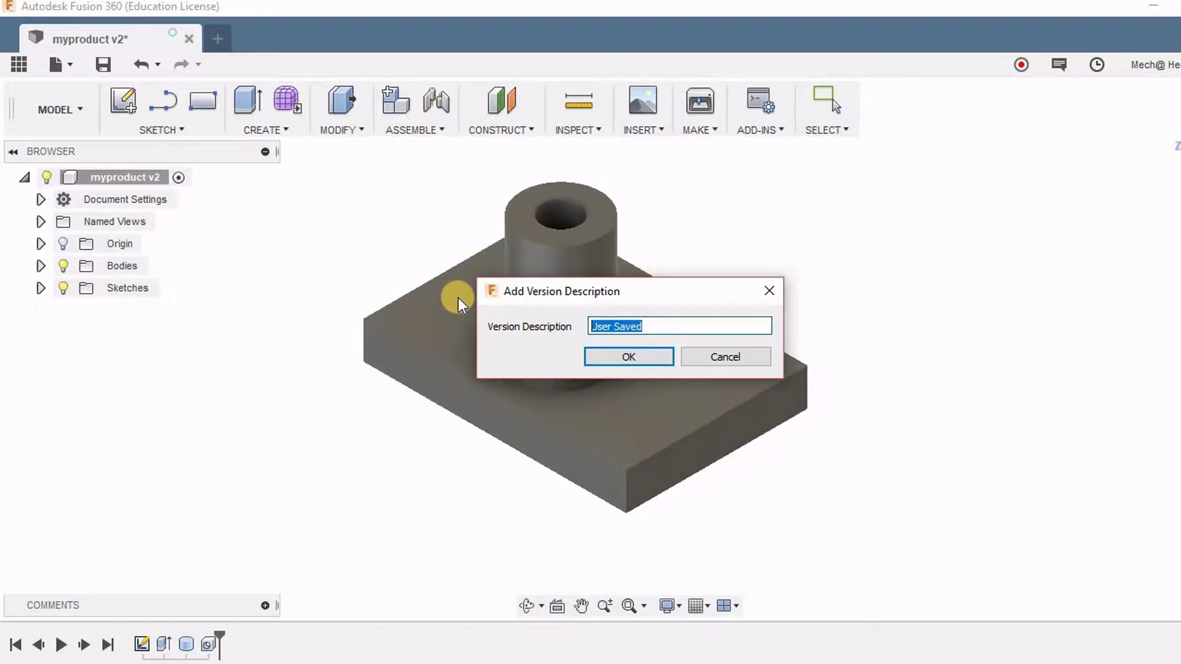
text(hole)
key(Return)
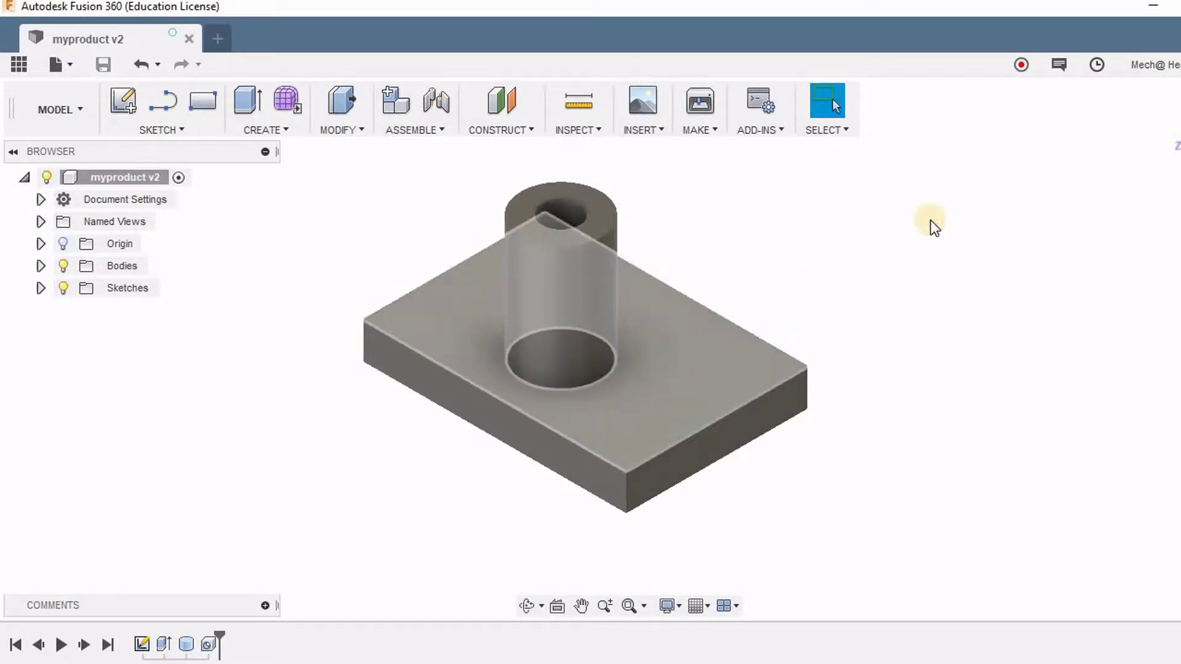
- Add a small upright box on the plate's upper face beside the cylinder, and save a version with the default description
click(712, 382)
click(265, 130)
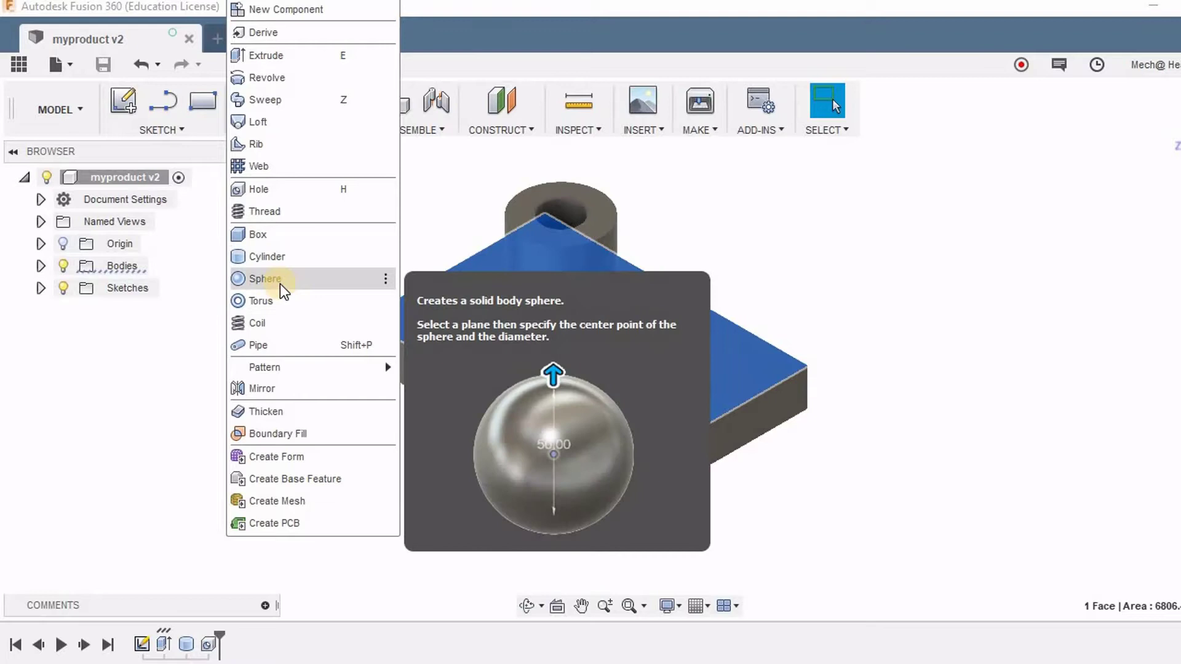
click(270, 234)
click(685, 376)
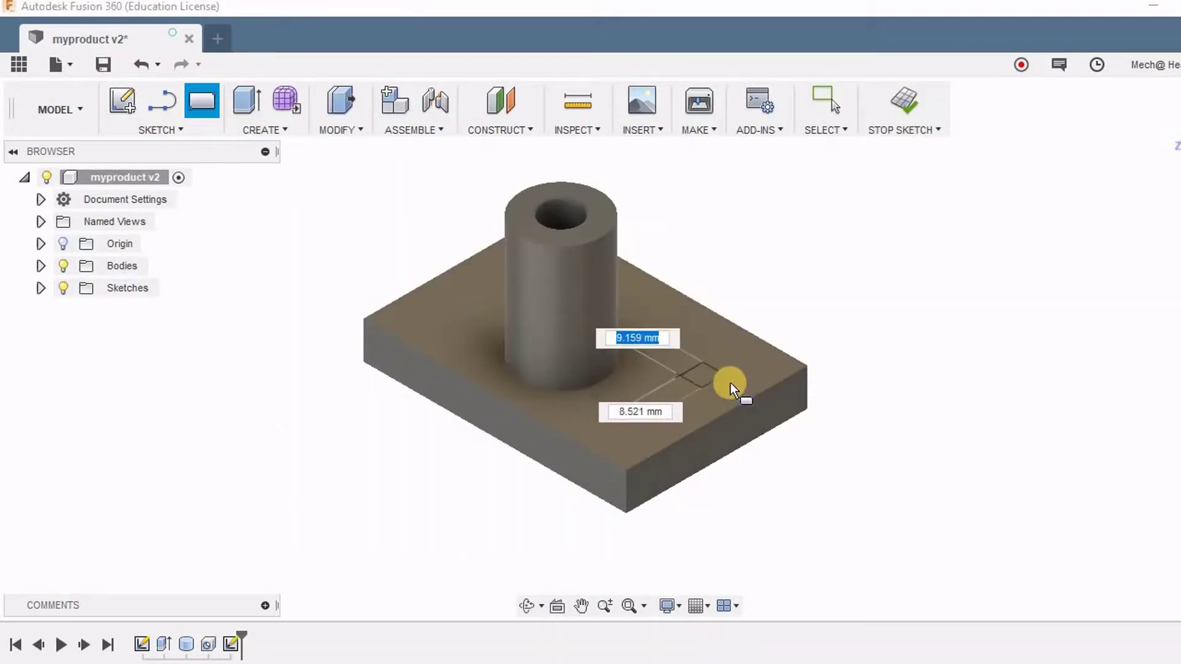
click(730, 383)
click(663, 223)
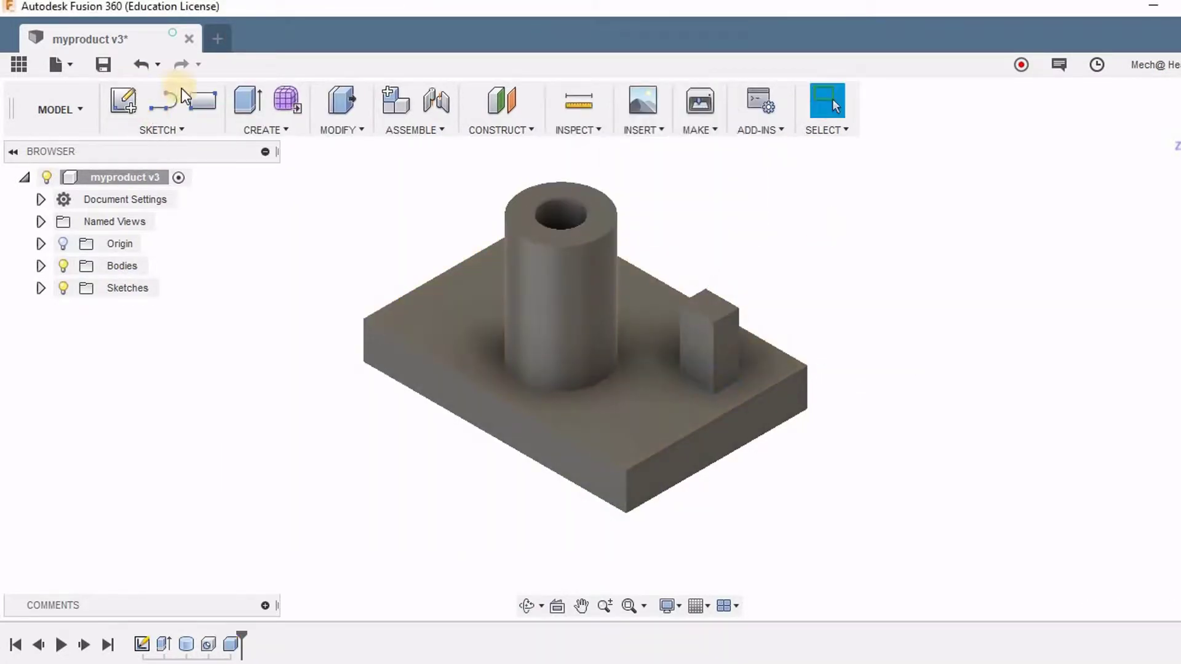
click(102, 64)
click(651, 362)
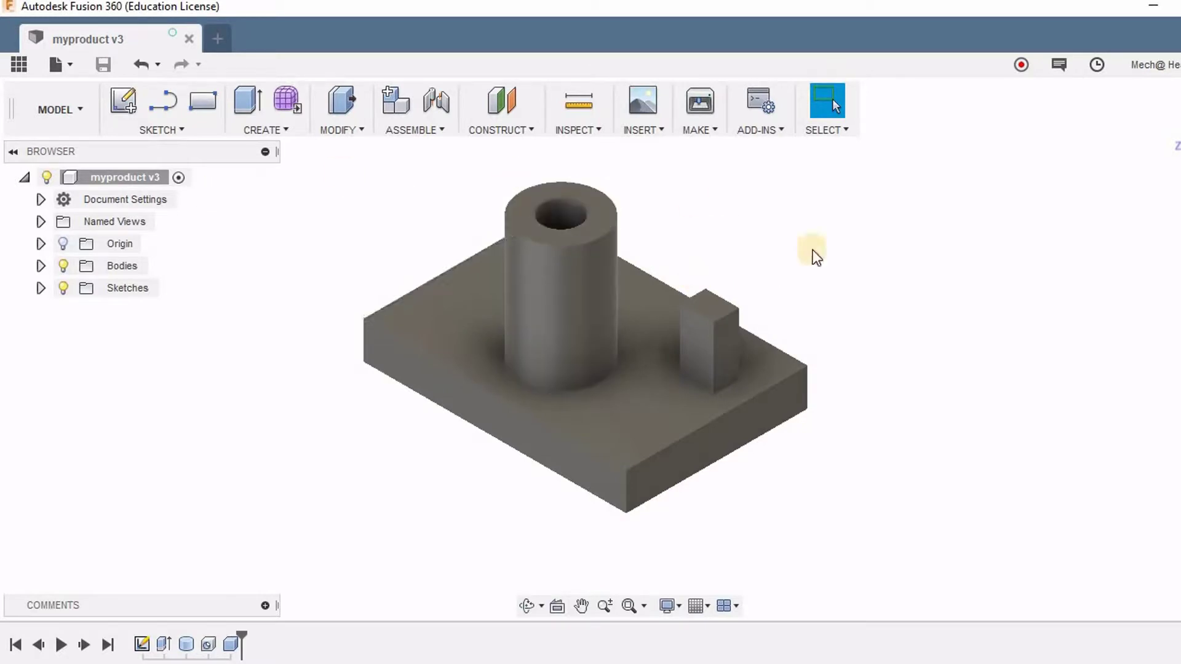
- Sketch a small closed triangle with lines on the plate's short end face below the box and finish the sketch
click(685, 464)
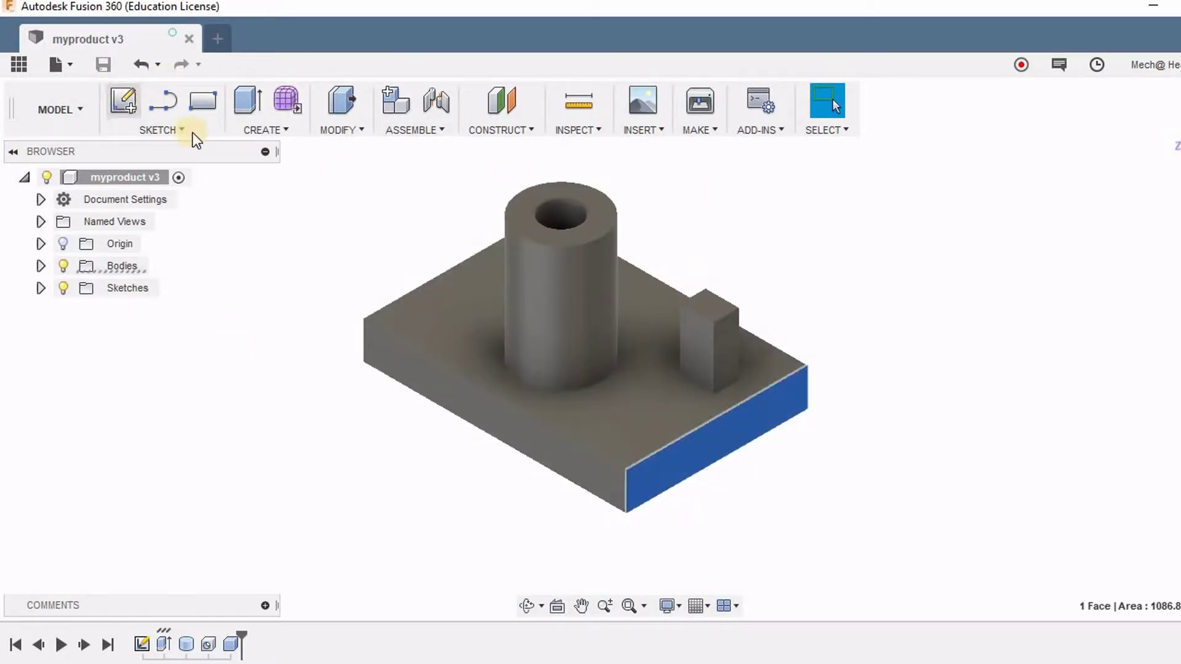
click(172, 128)
click(224, 173)
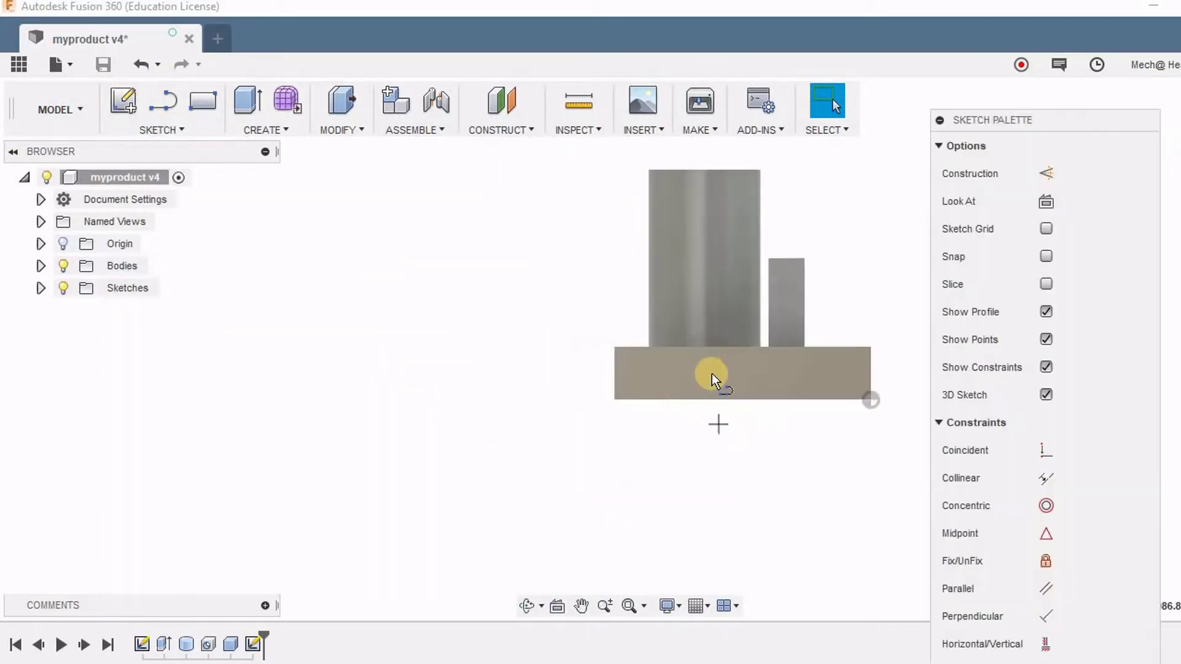
click(711, 374)
click(765, 361)
click(774, 386)
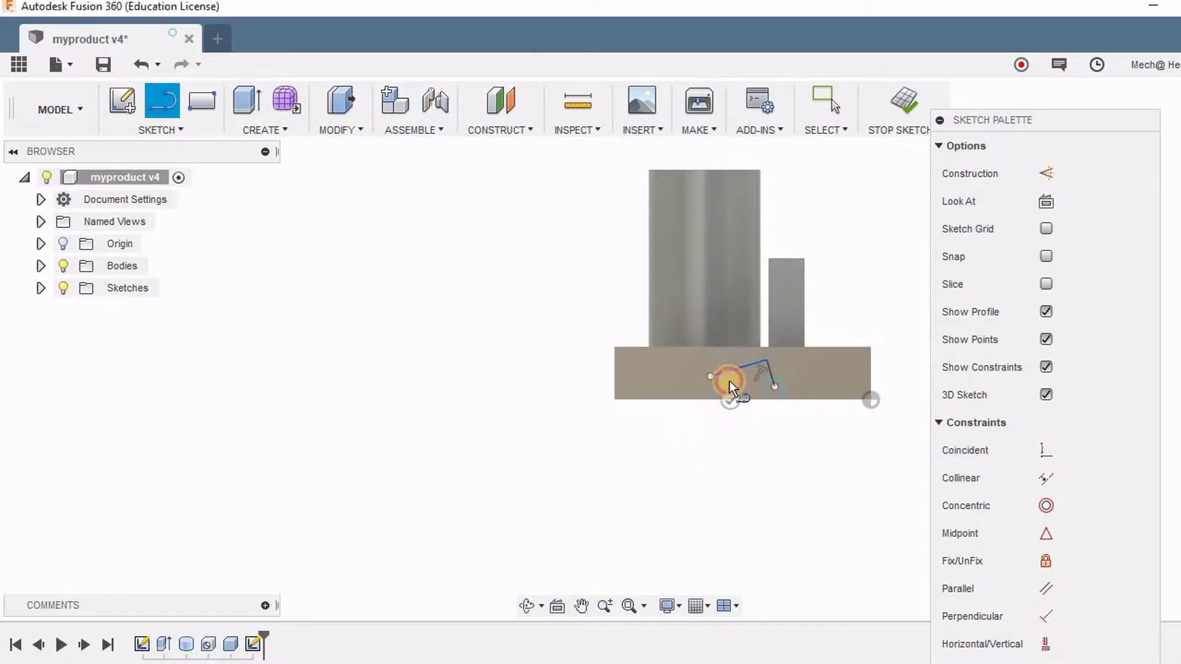
click(729, 381)
click(903, 102)
- Extrude the triangle -15 mm as a cut into the plate, and save a version with the default description
key(e)
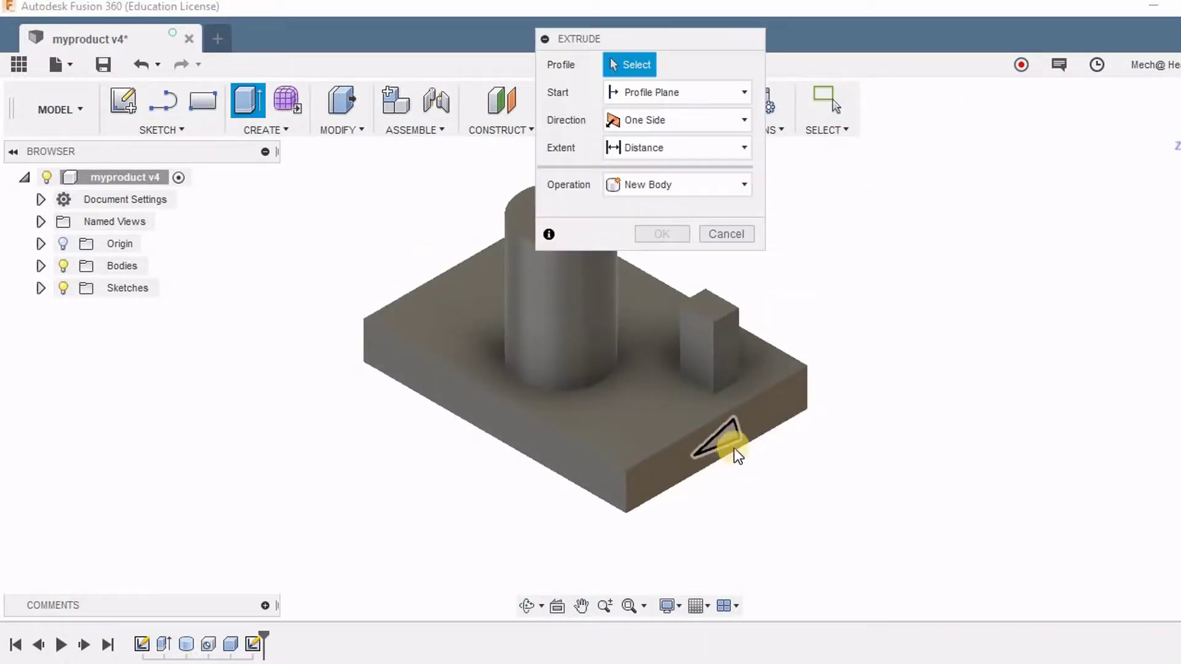
click(733, 448)
drag(732, 448, 668, 411)
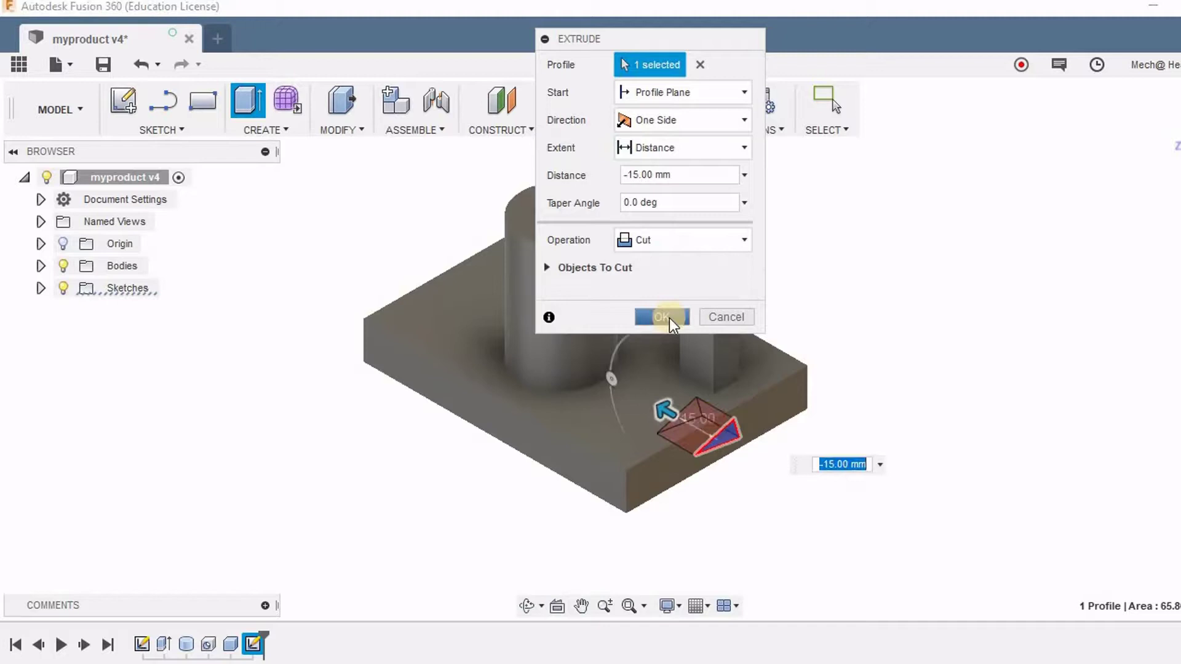
click(662, 317)
click(103, 64)
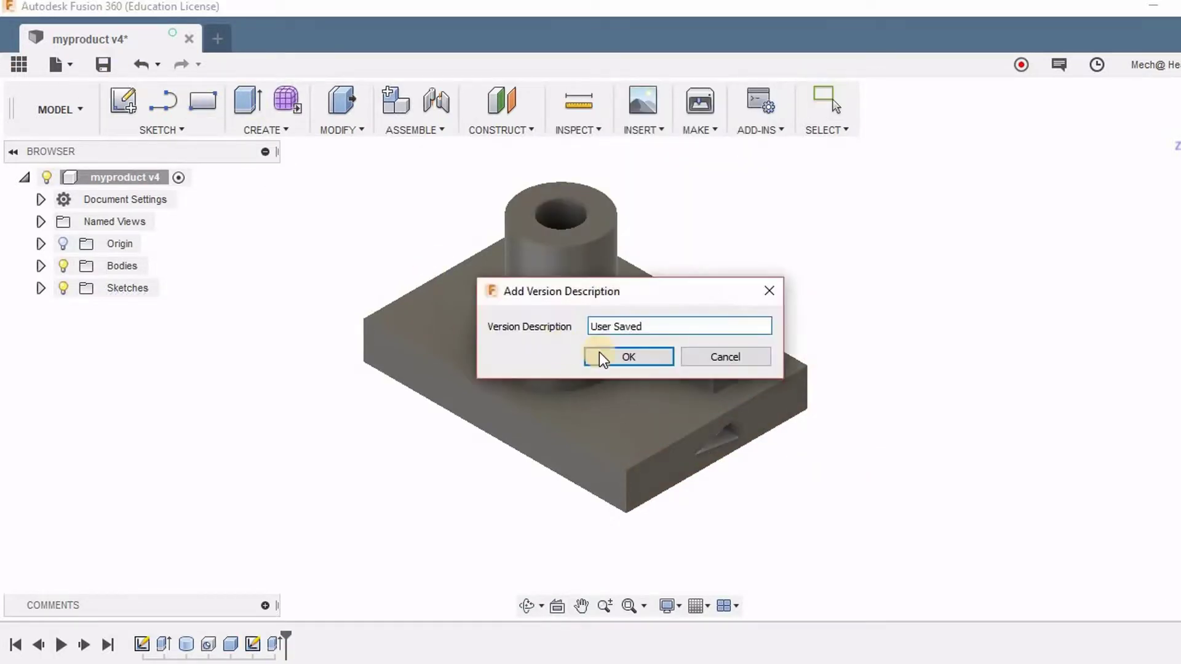
click(601, 358)
- Delete the cylinder's hole feature from the design history
scroll(810, 412, up, 6)
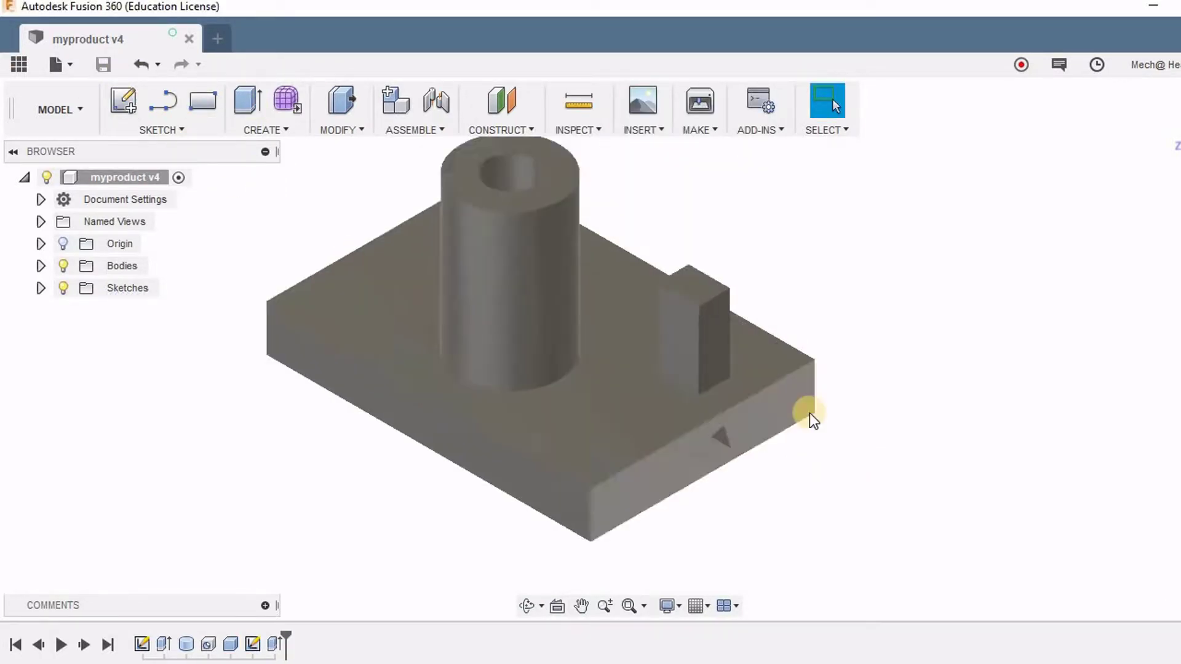
scroll(718, 515, down, 5)
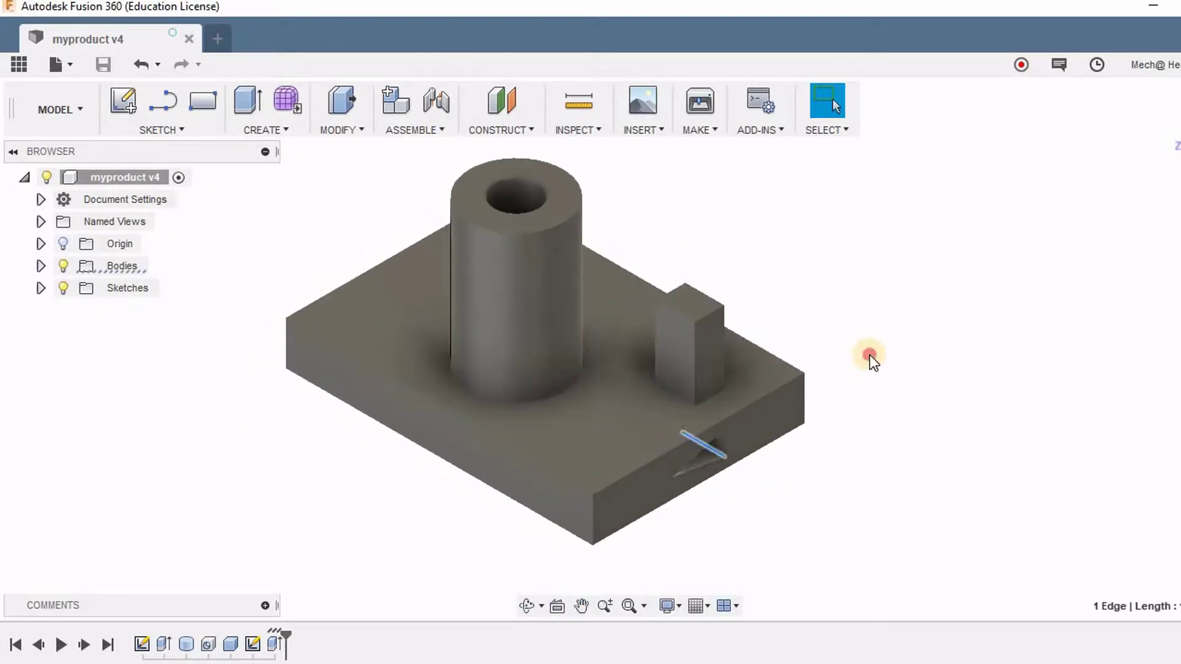
middle_click(825, 324)
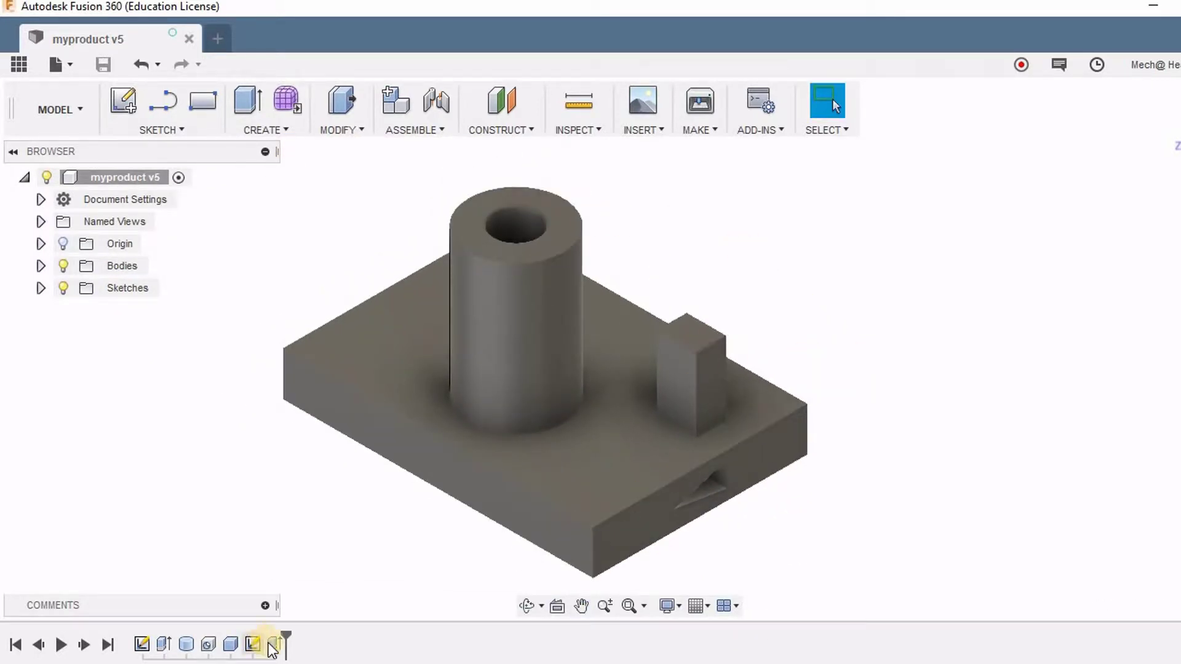
right_click(208, 646)
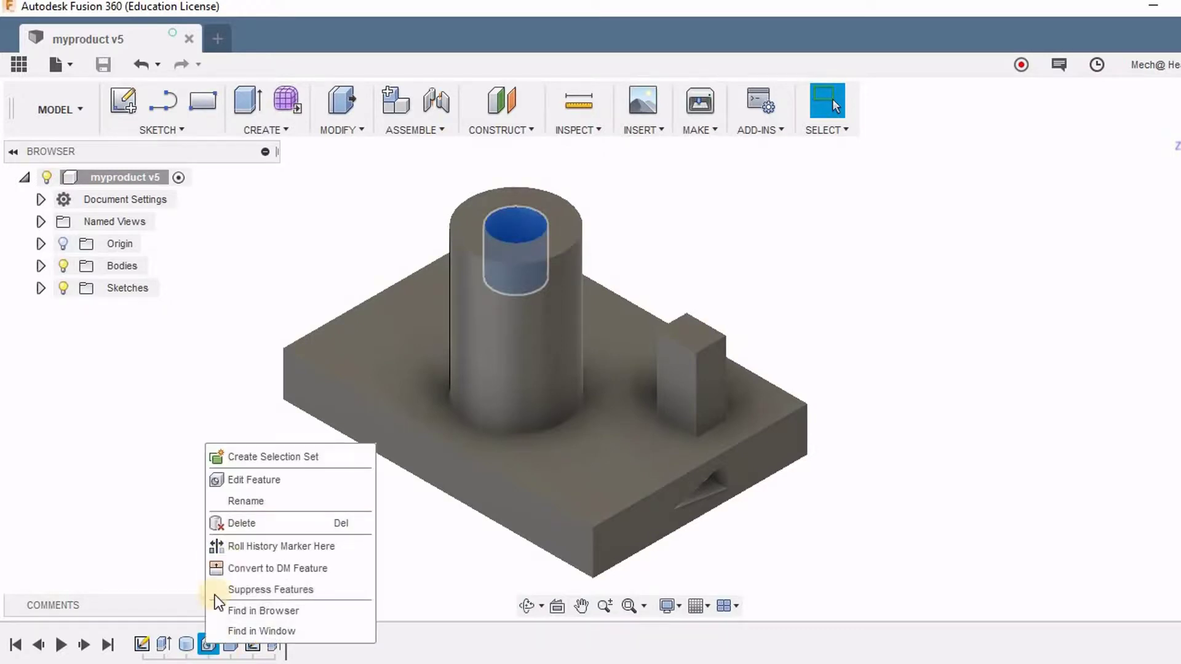
click(245, 528)
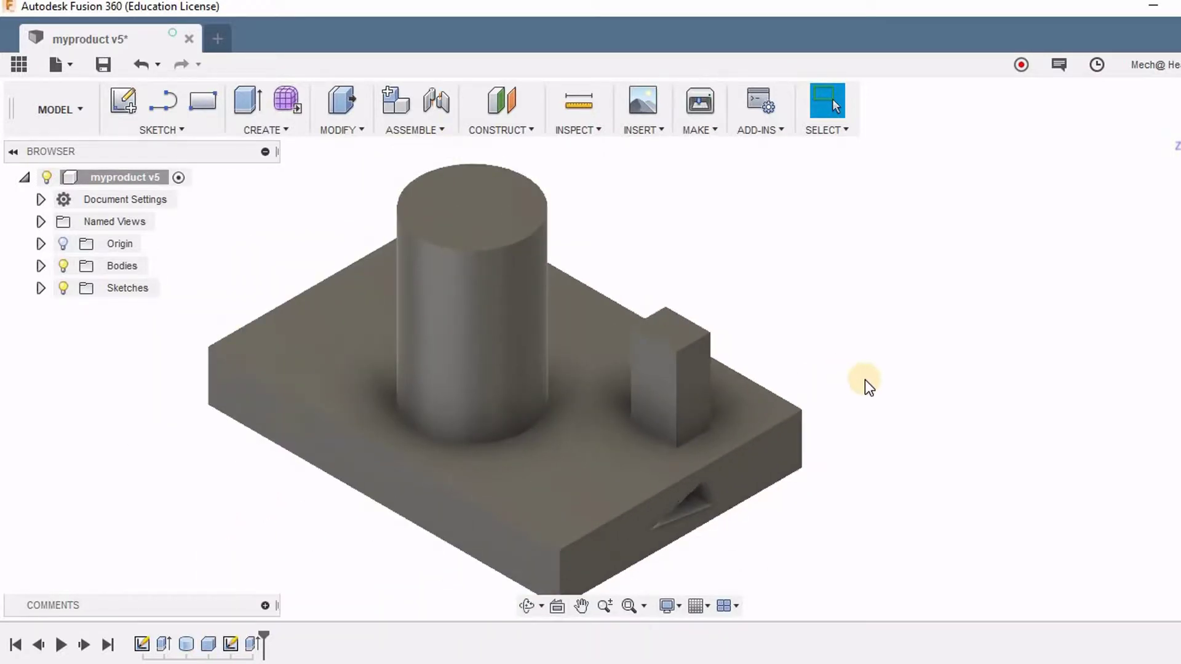
- Save a new version of the design with the version description delhole
click(105, 64)
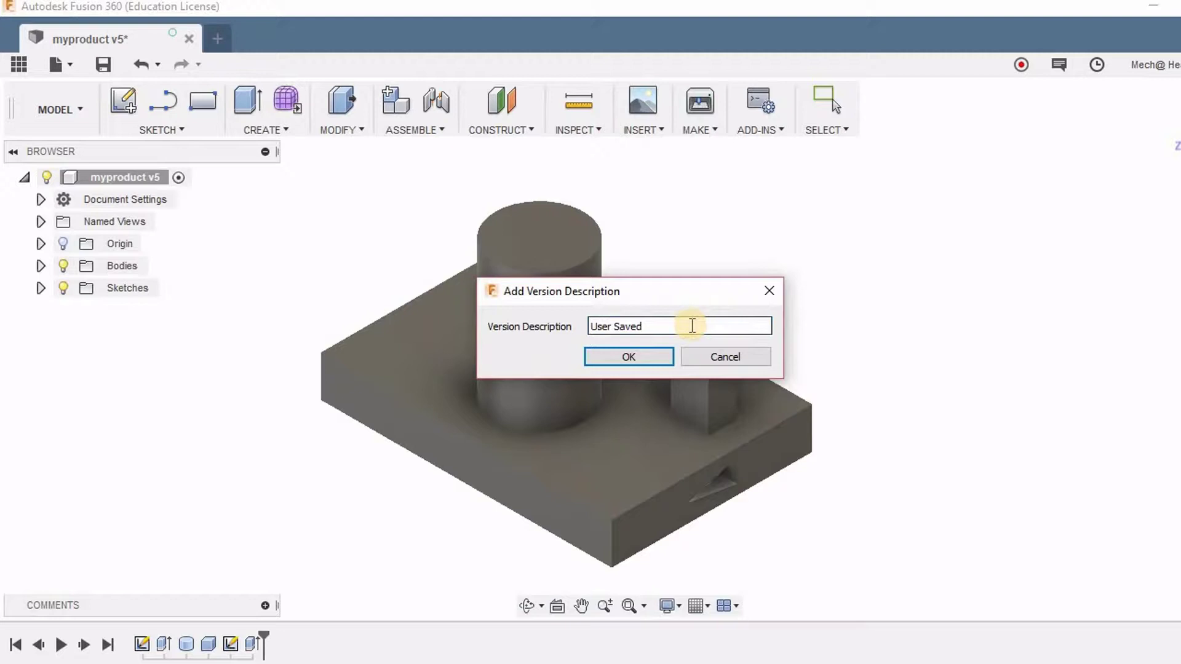
triple_click(692, 325)
text(delh)
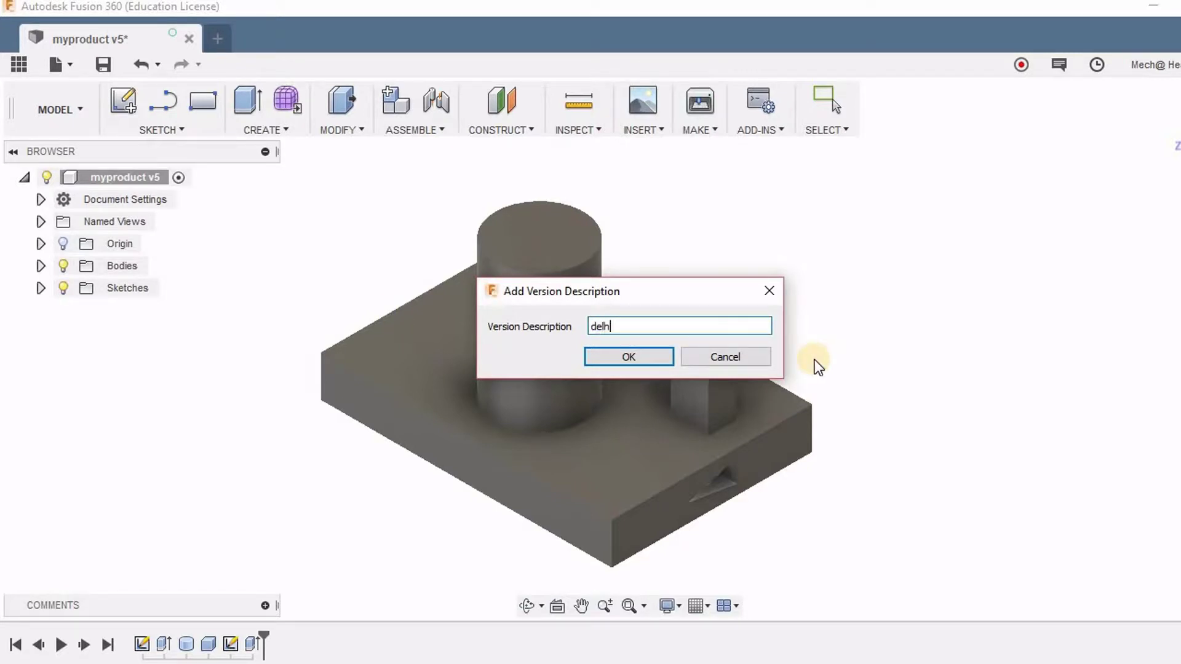
text(i)
key(Return)
click(789, 302)
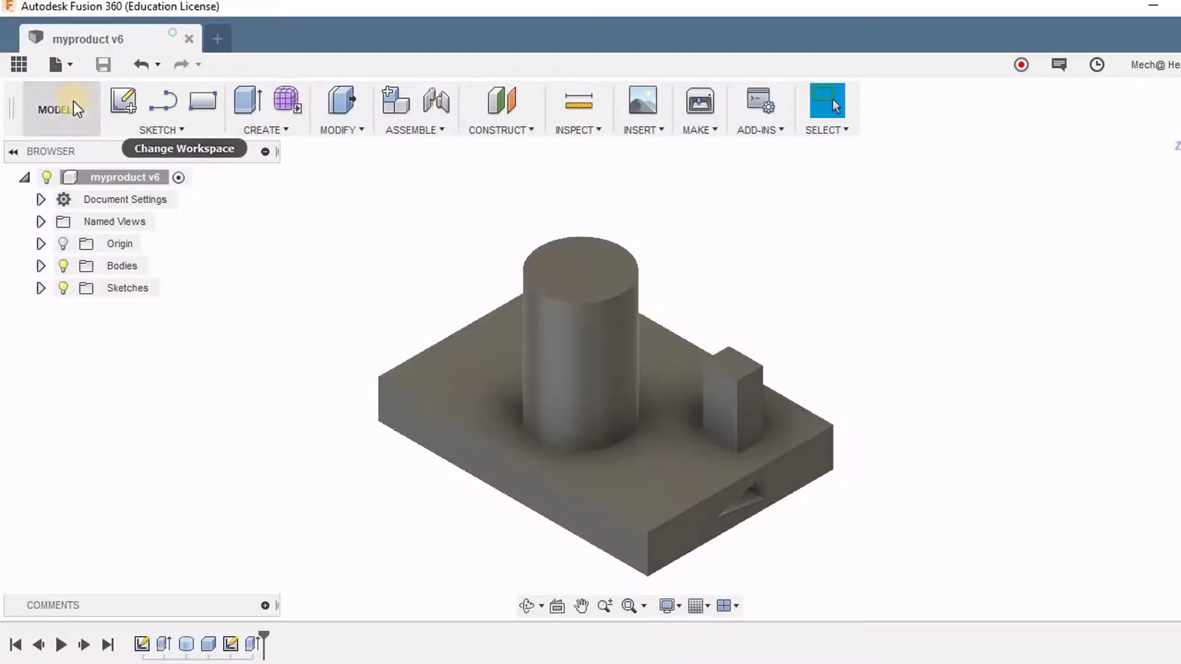
- Browse to the real world components project data, refresh the folder and show the version list of myproduct
click(19, 64)
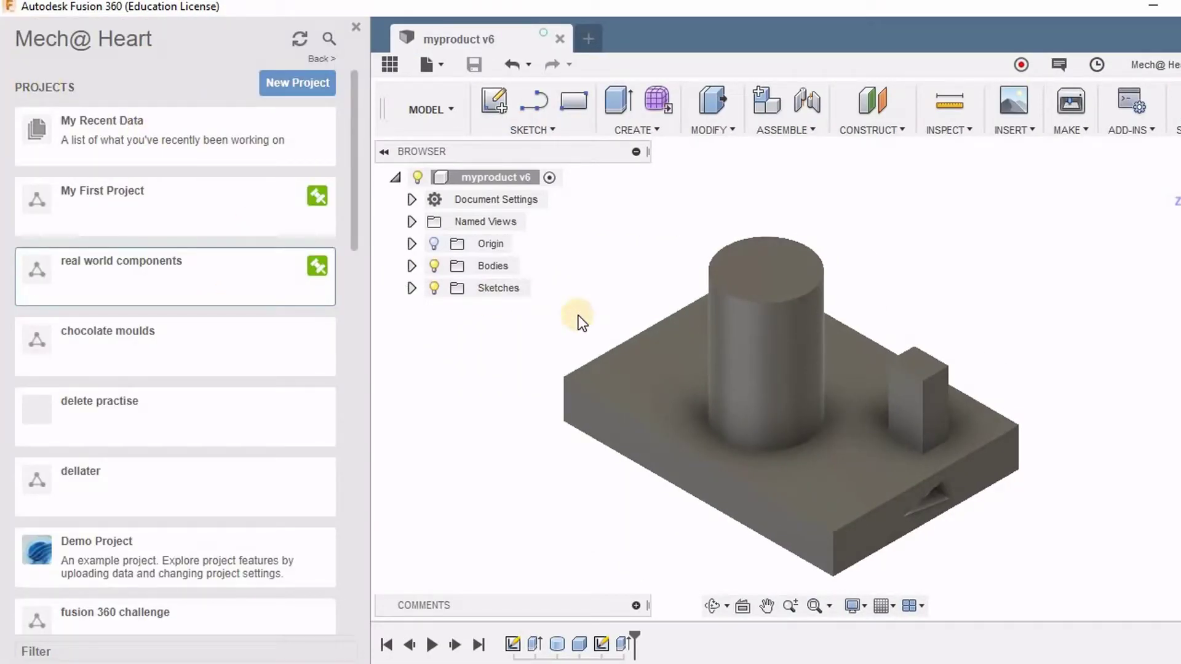
click(200, 270)
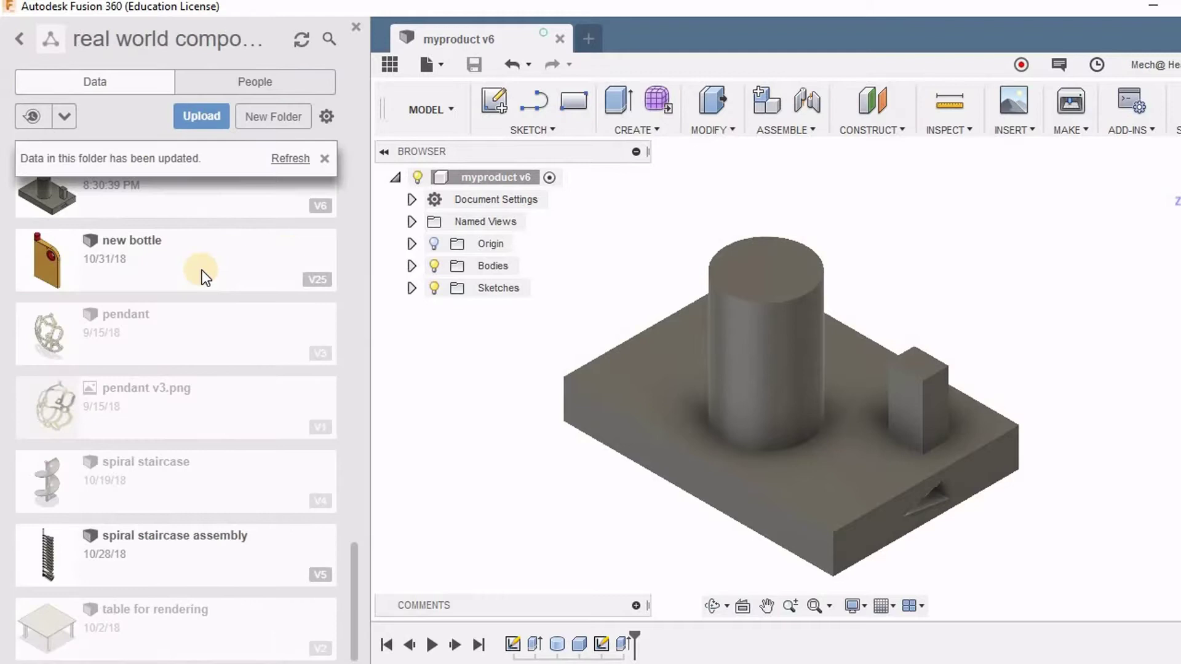
click(287, 160)
scroll(330, 275, up, 3)
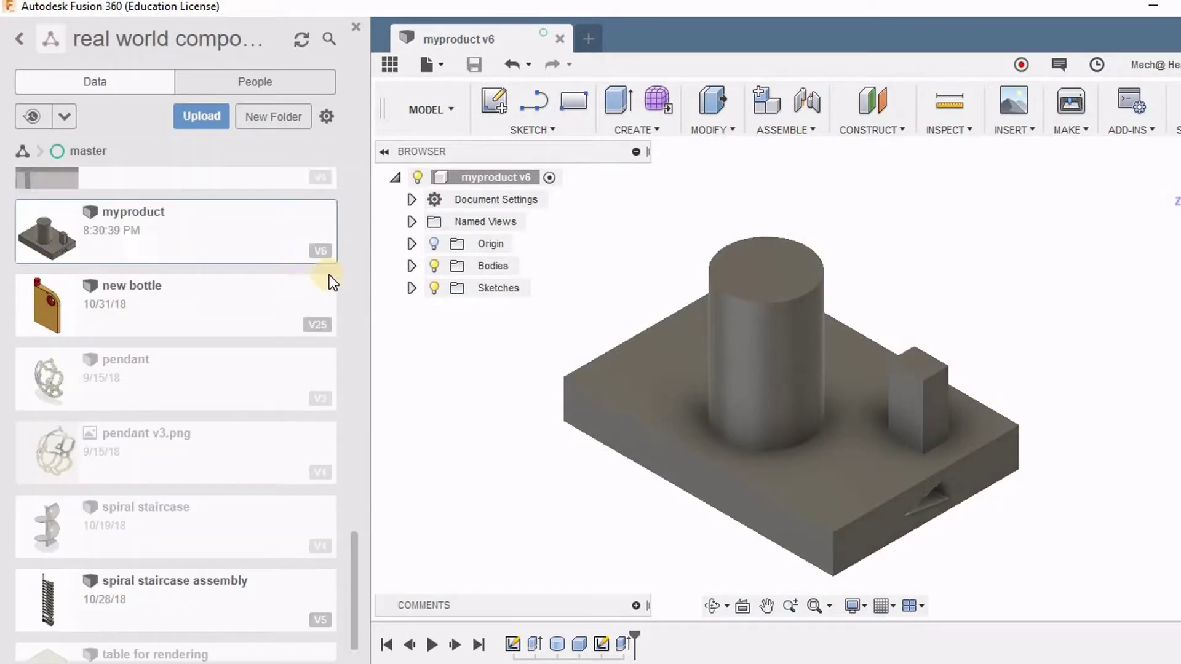
click(322, 389)
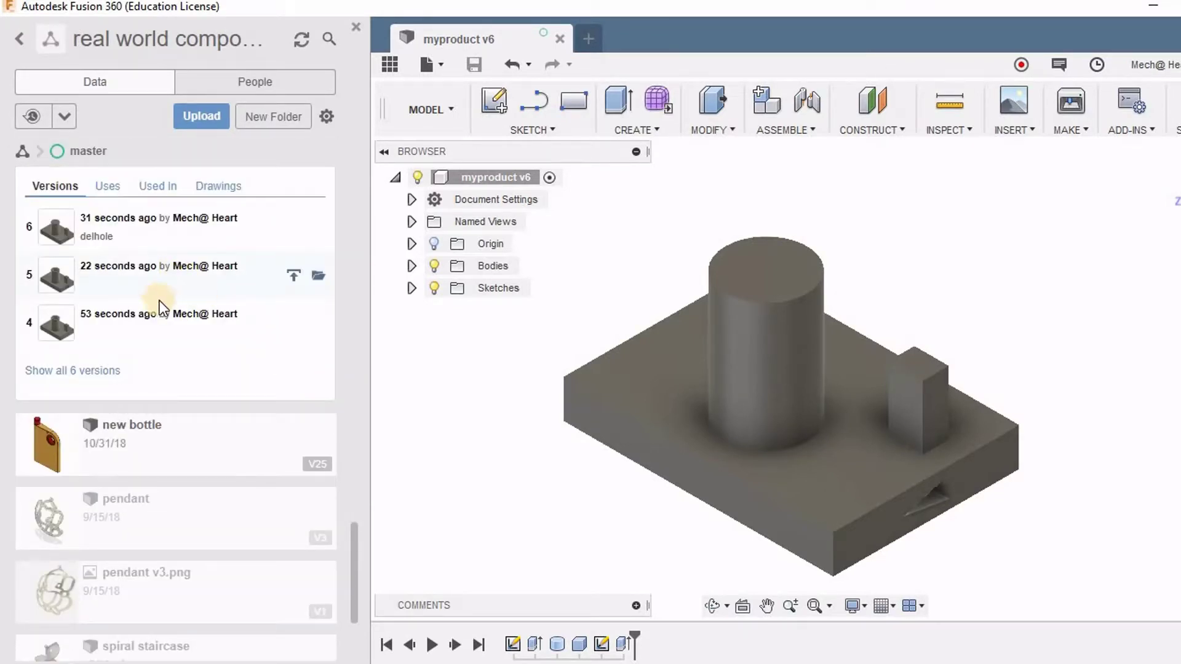
- Promote version 5 of myproduct to be the latest version, and open the promoted version from the project data
scroll(132, 326, up, 2)
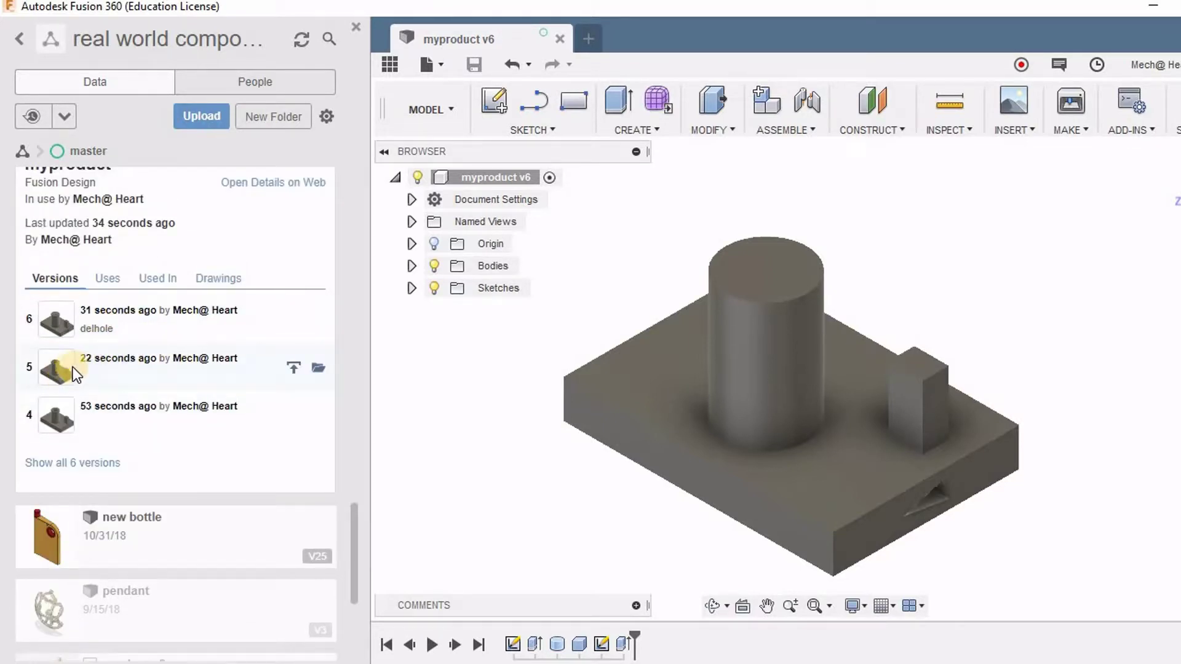
click(294, 368)
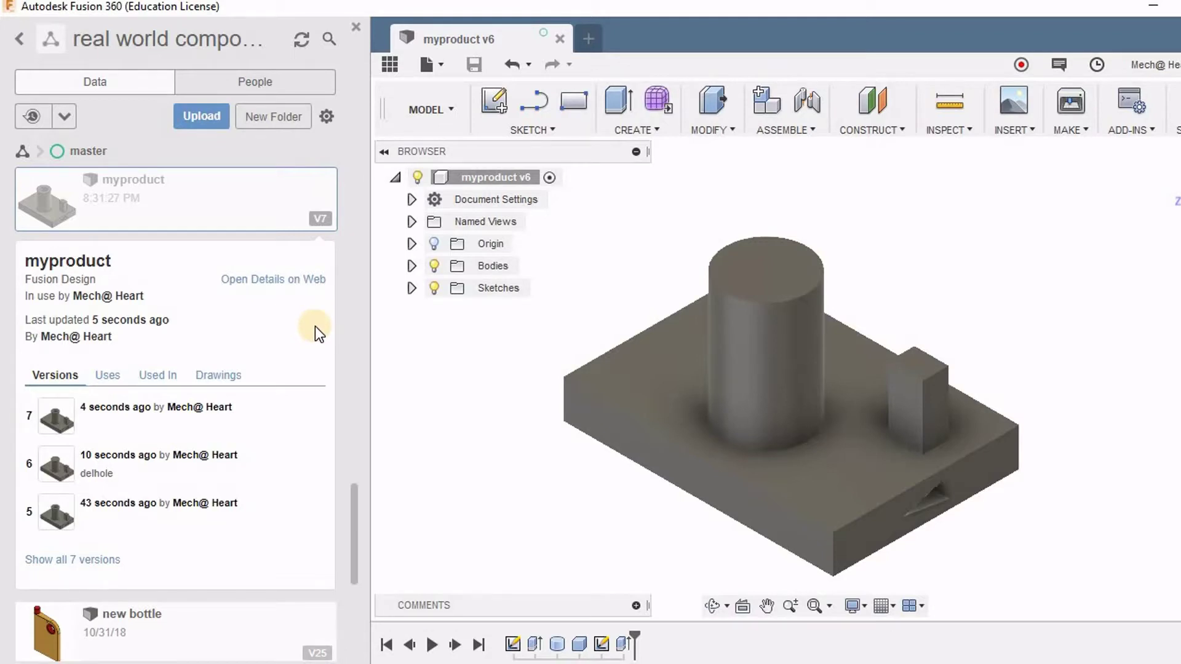
double_click(198, 197)
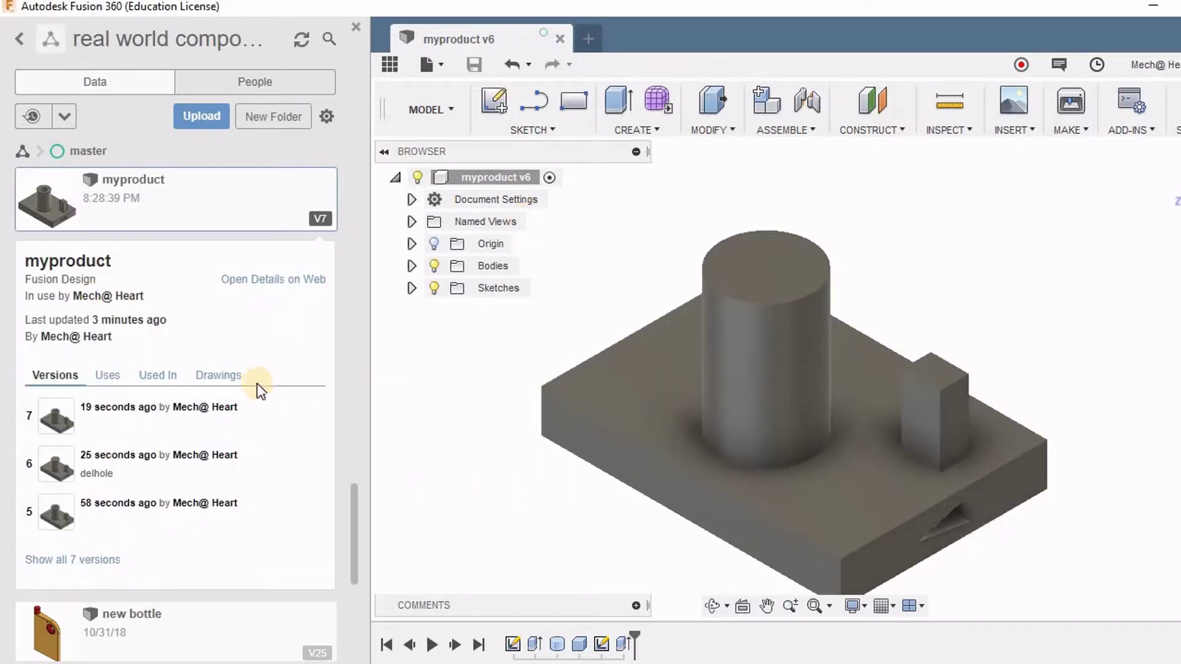
mouse_move(321, 422)
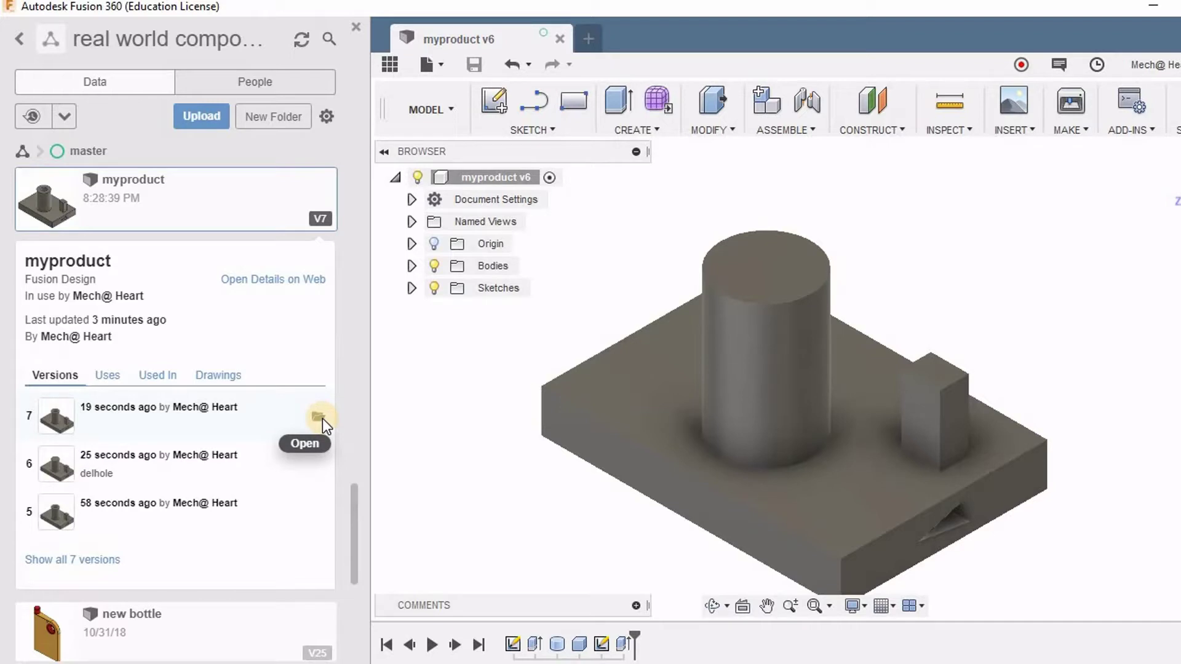
click(319, 417)
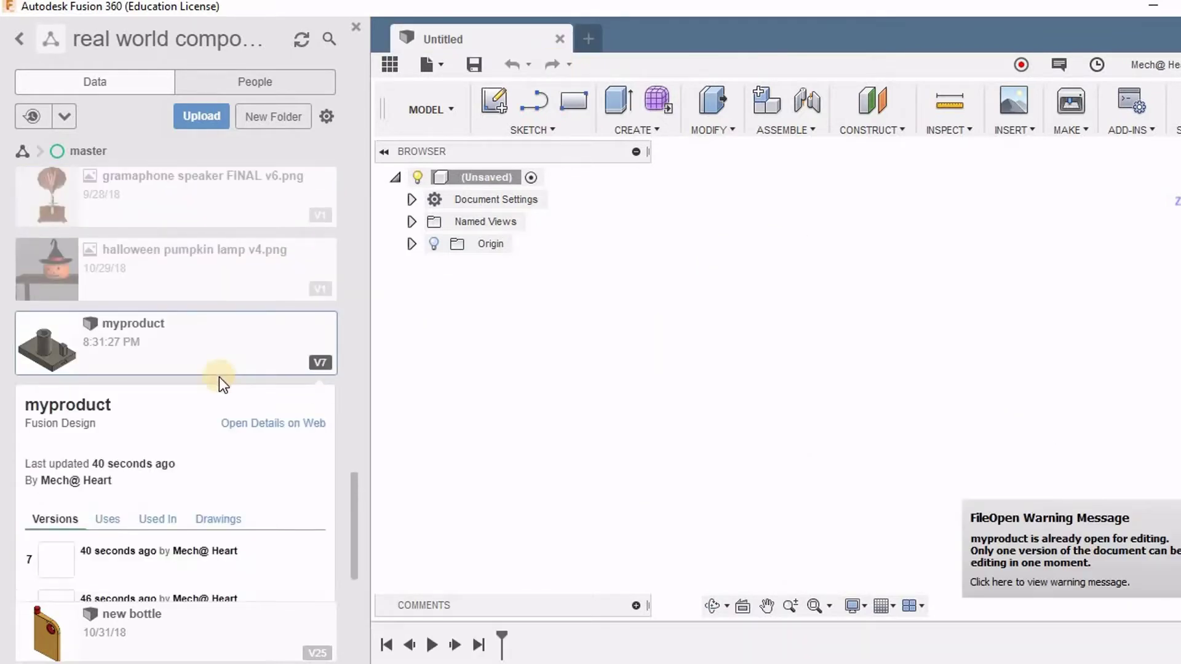
double_click(259, 181)
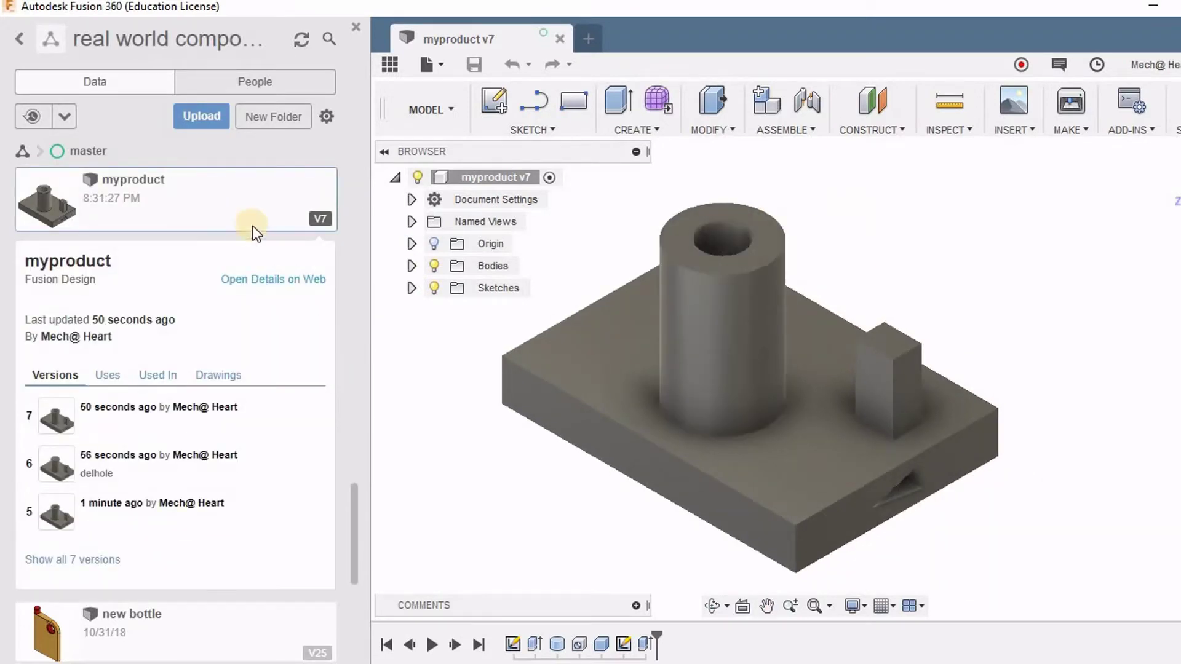
- Open version 6 of myproduct, described as delhole, and expand the version list to show every saved version
scroll(142, 430, down, 2)
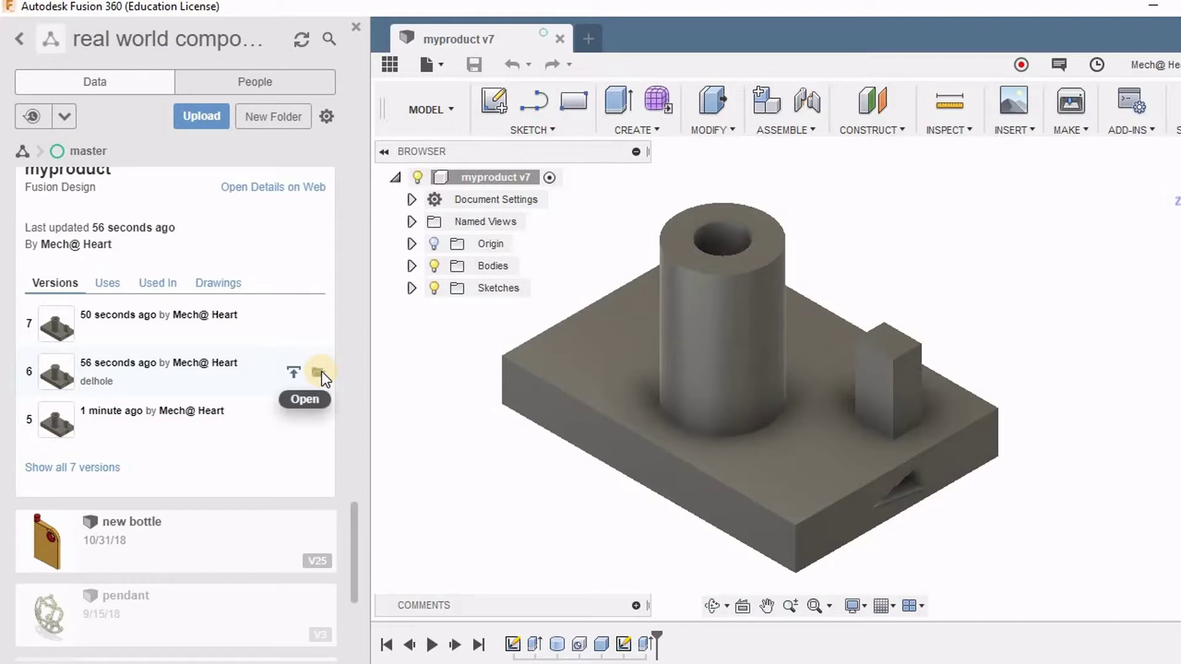
click(319, 372)
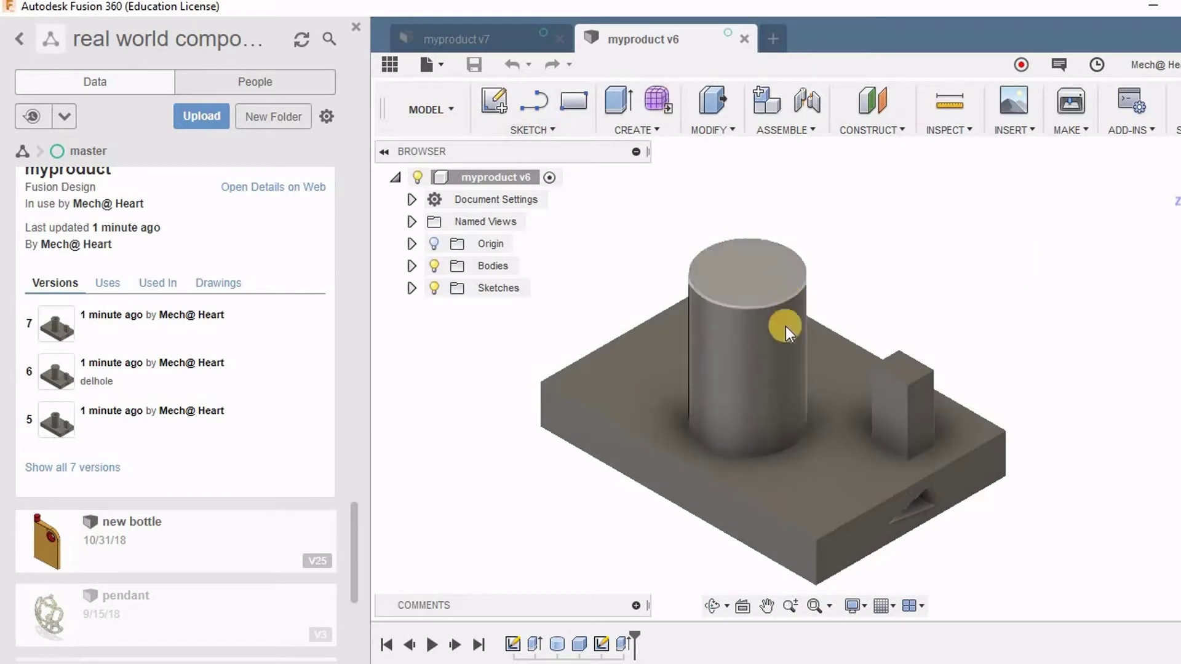
mouse_move(280, 433)
scroll(233, 412, down, 3)
scroll(141, 384, up, 1)
click(92, 380)
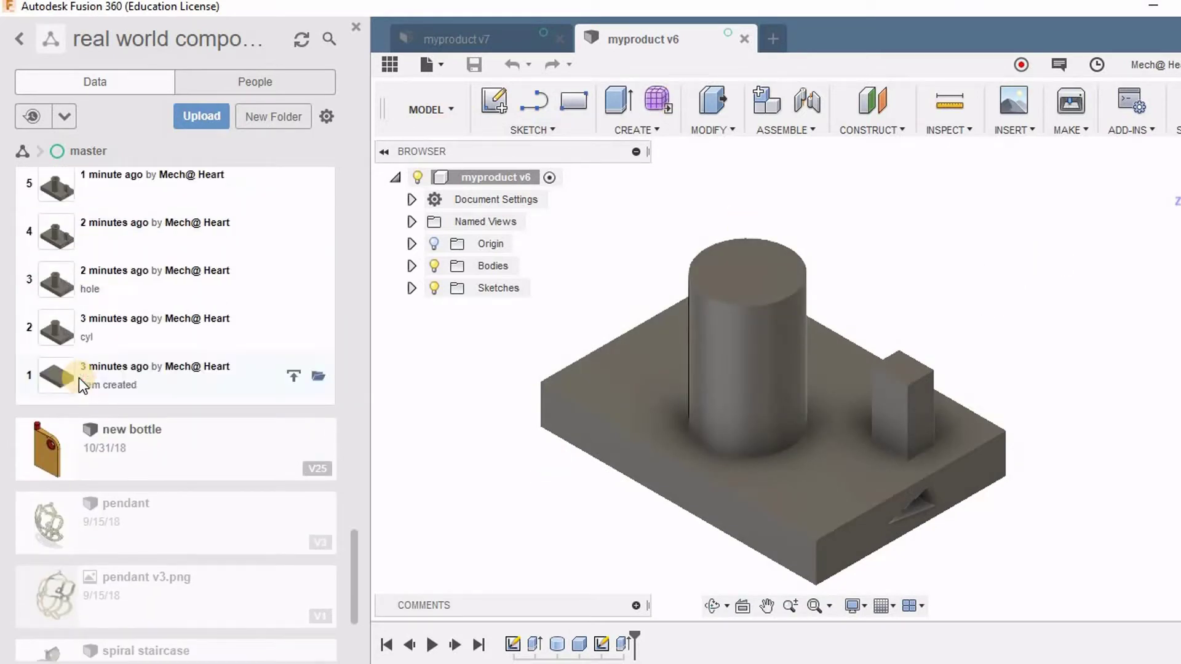
- Open version 1 of myproduct, described as Item created, from the full version list
scroll(110, 311, down, 2)
scroll(63, 383, up, 2)
click(318, 376)
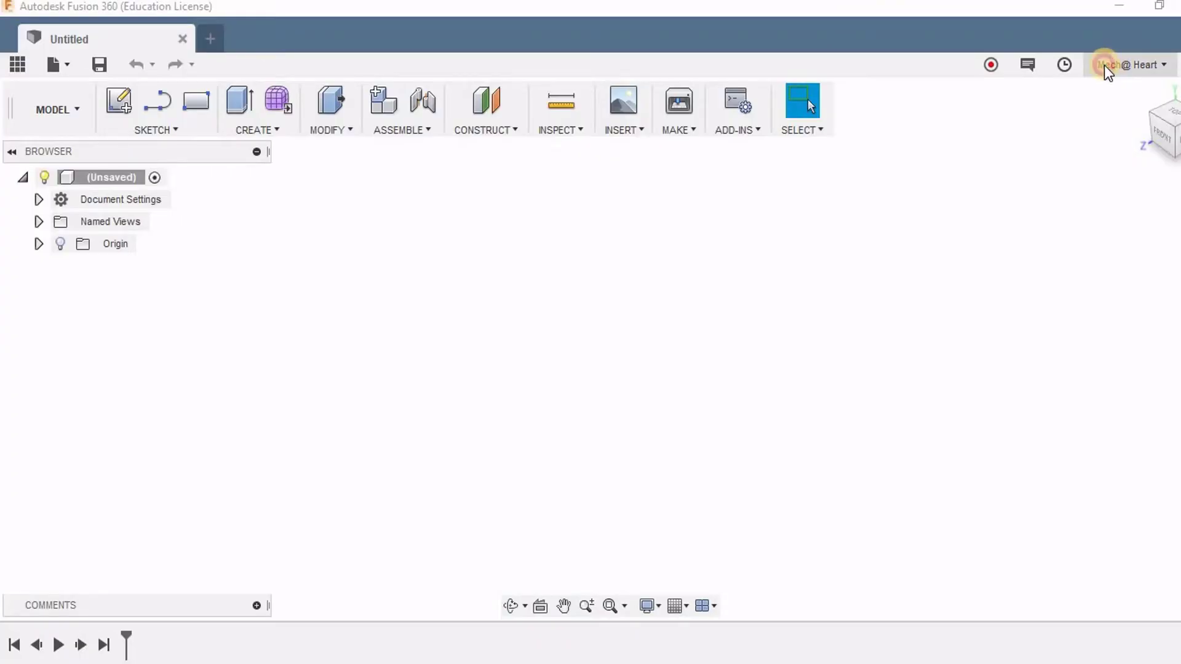
- Switch to the Fusion web hub in a maximized browser and open the myproduct details page from the recent activity
click(1107, 131)
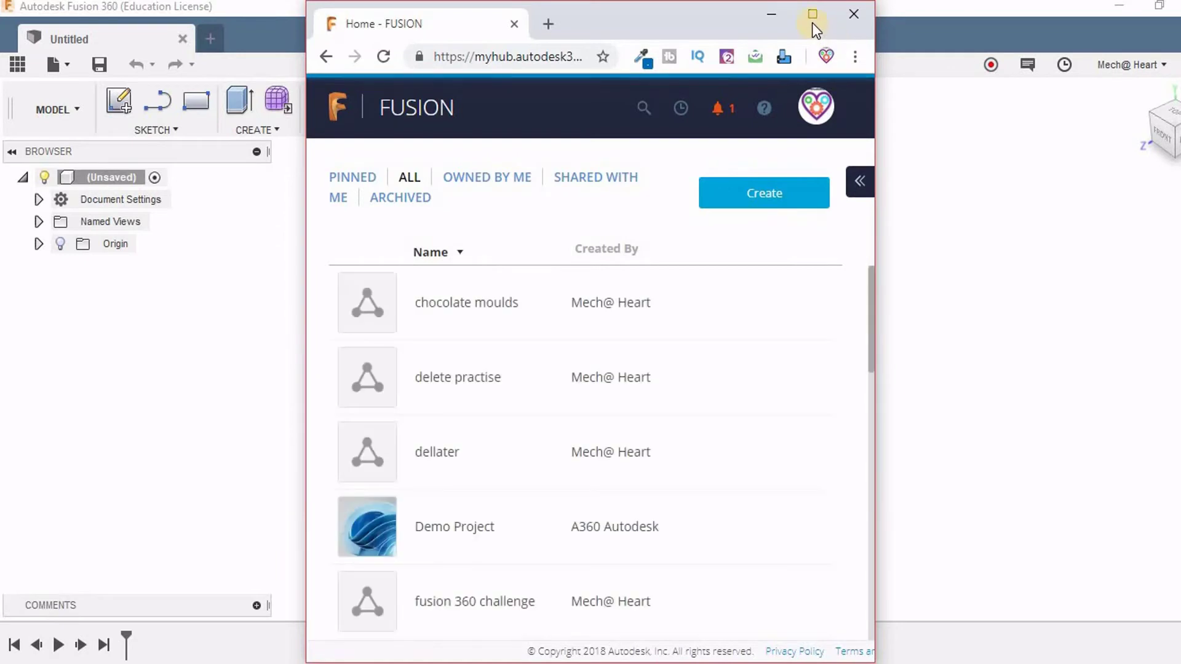
click(813, 19)
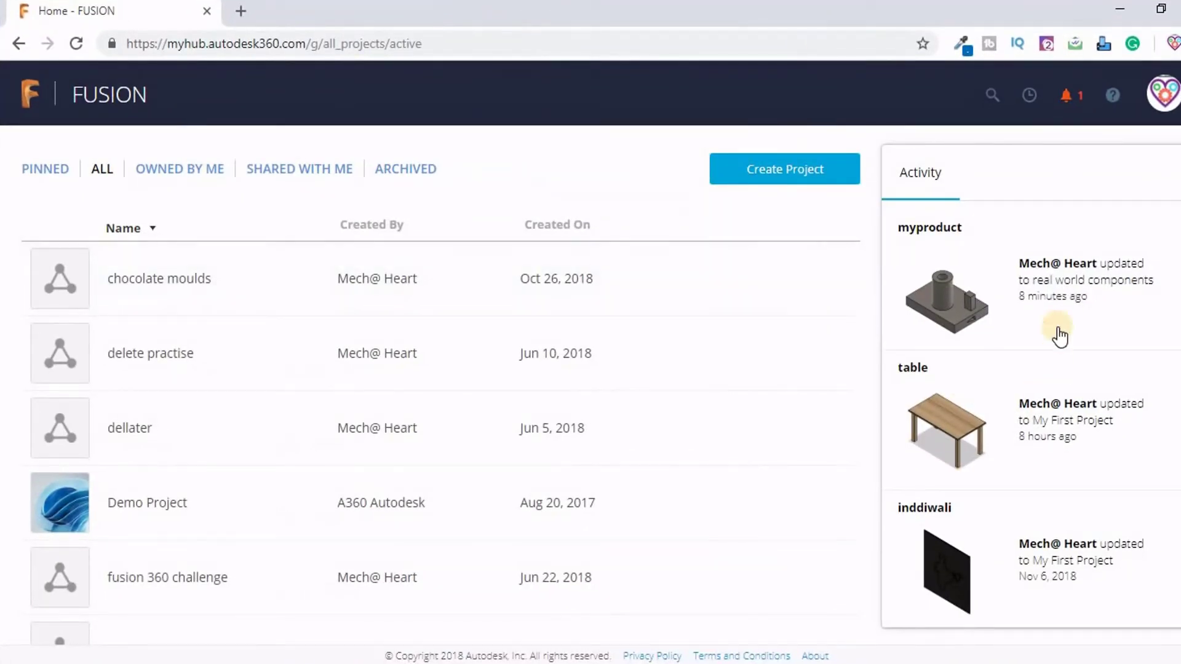
click(1041, 275)
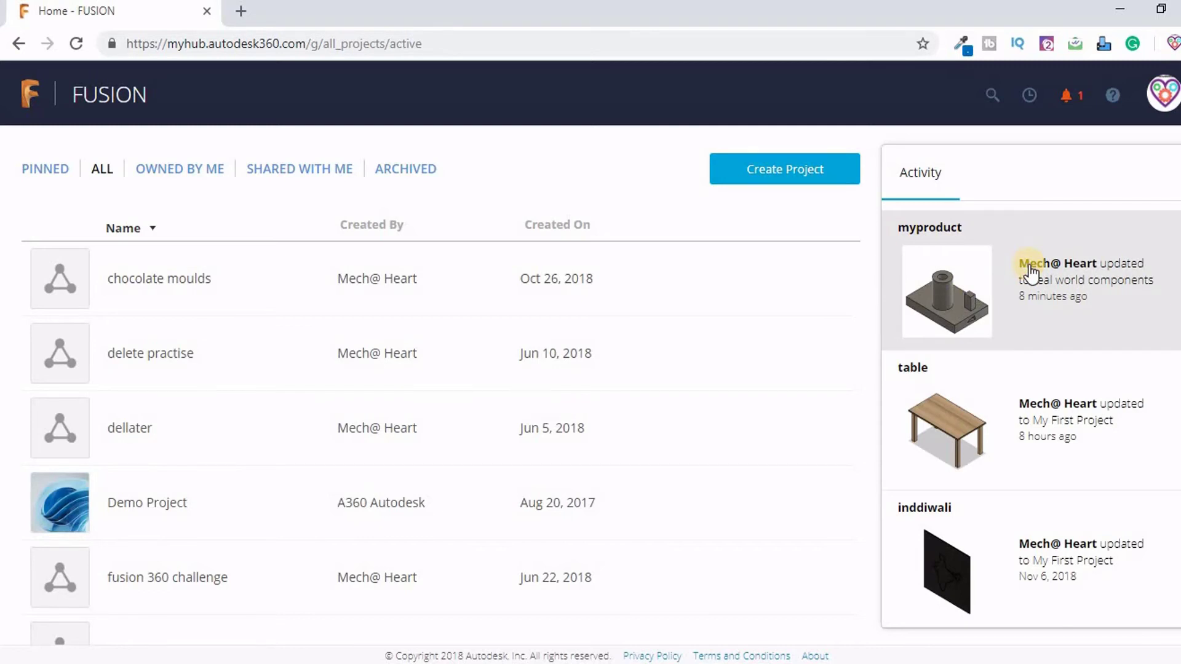
click(1028, 271)
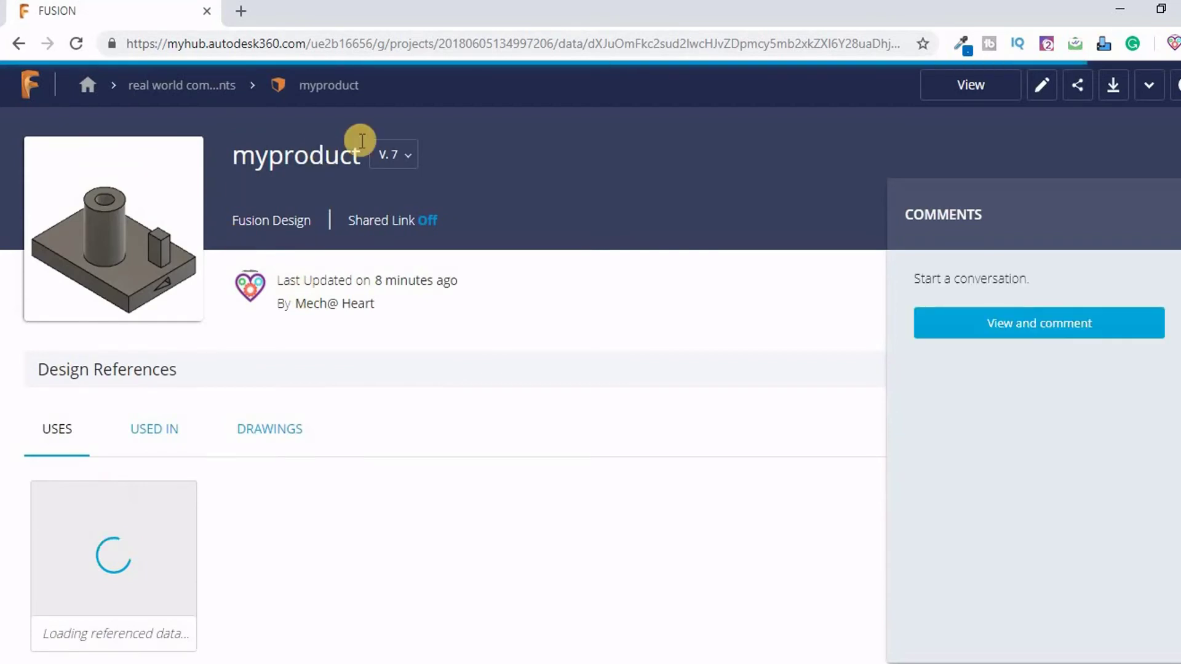
- Show the version list of myproduct on its web details page and look through it down to version 1
click(404, 165)
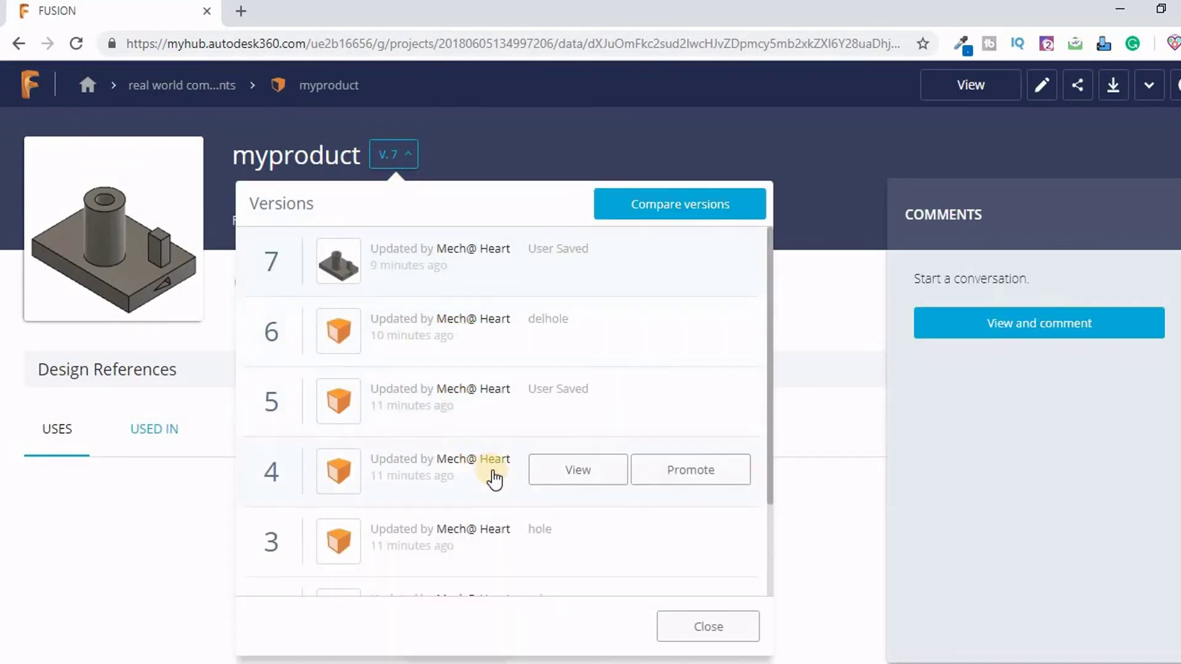
scroll(492, 480, down, 2)
scroll(492, 486, down, 1)
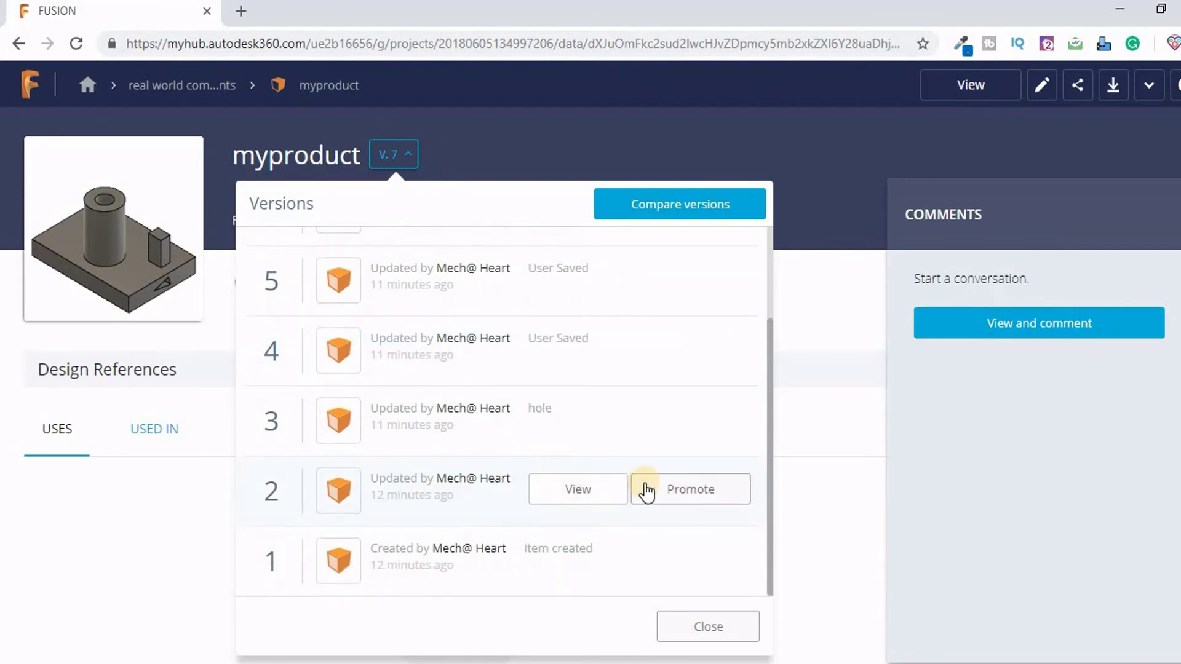